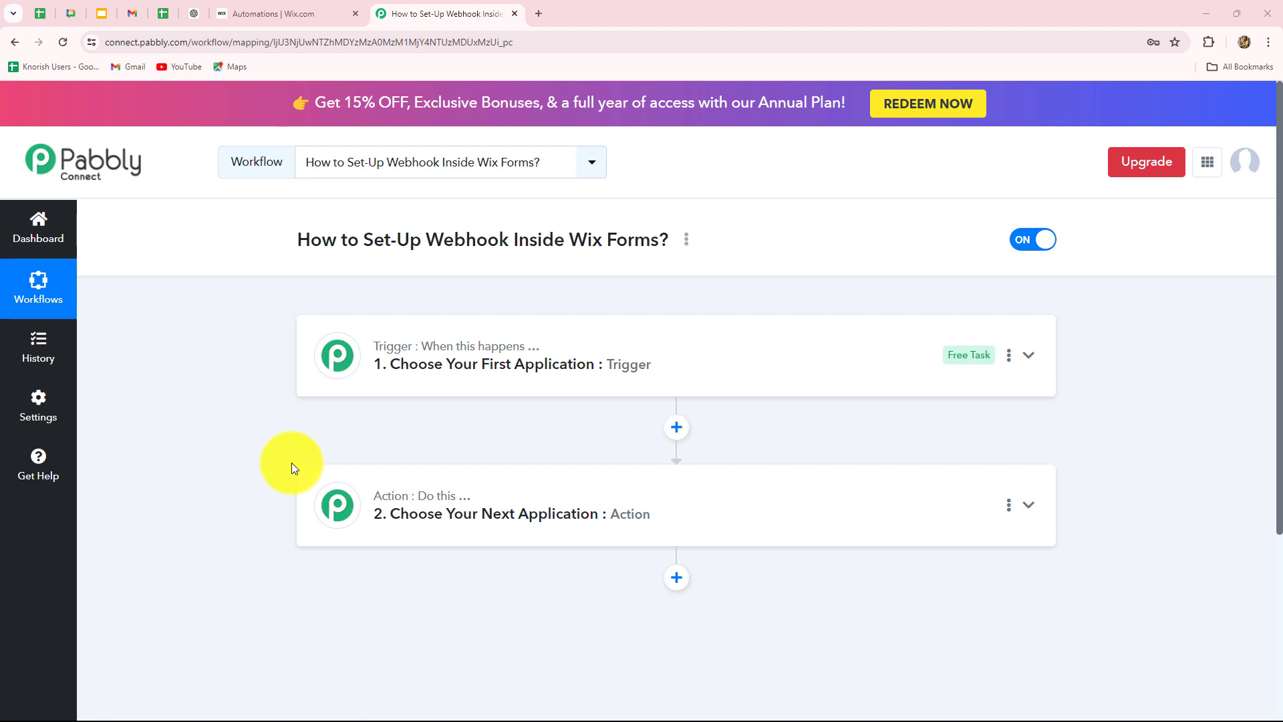
- Switch to the Wix Automations dashboard listing the active 'Wh Test' automation
{"action": "left_click", "coordinate": [264, 8]}
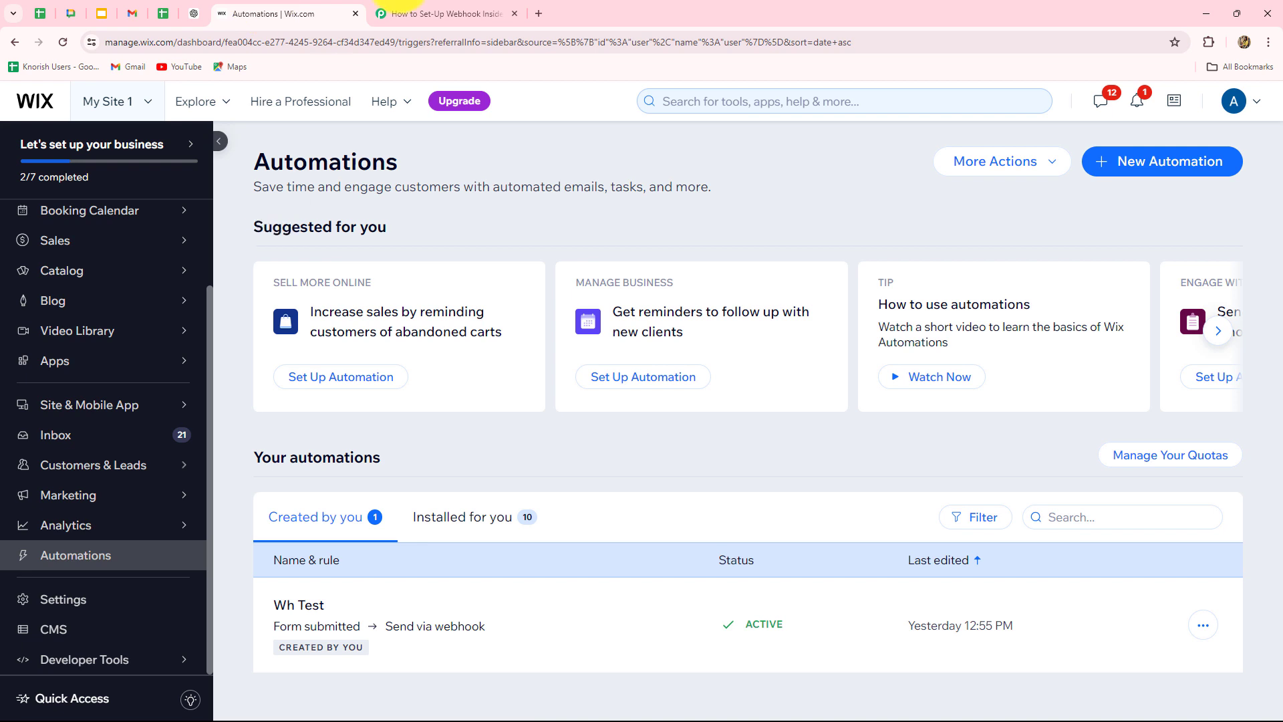
{"action": "left_click", "coordinate": [446, 13]}
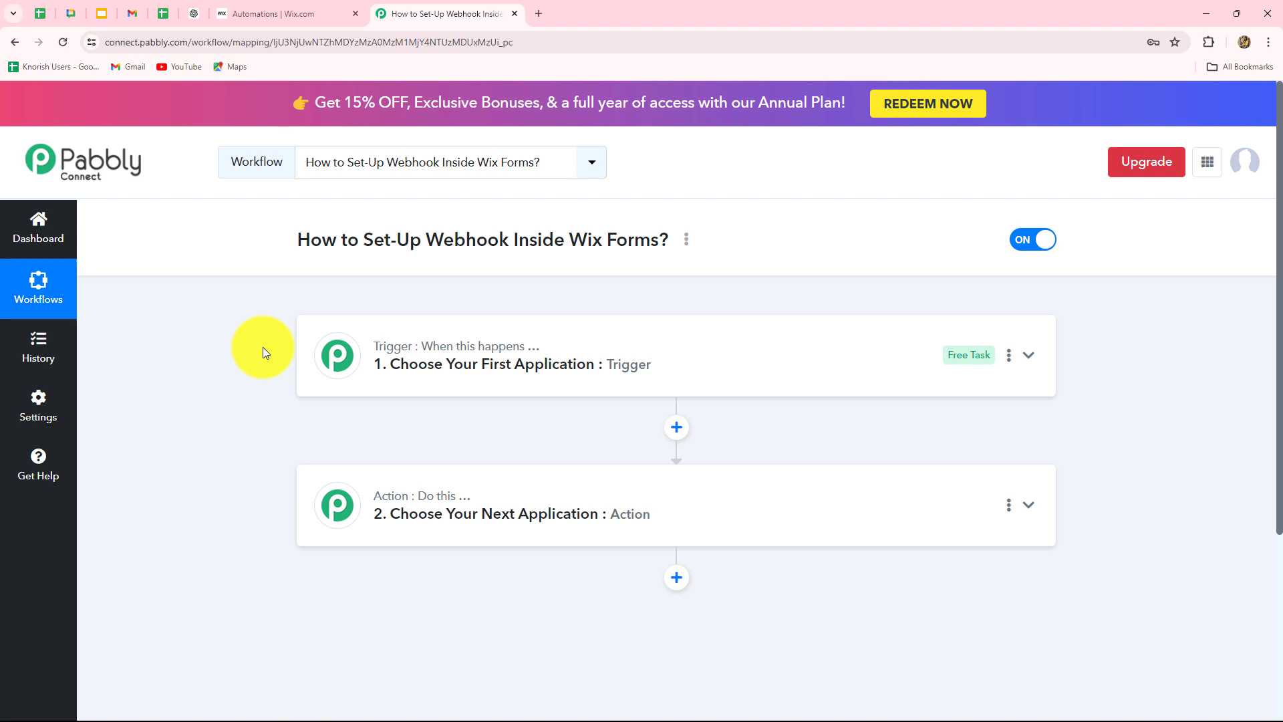
{"action": "left_click", "coordinate": [246, 14]}
{"action": "left_click", "coordinate": [403, 5]}
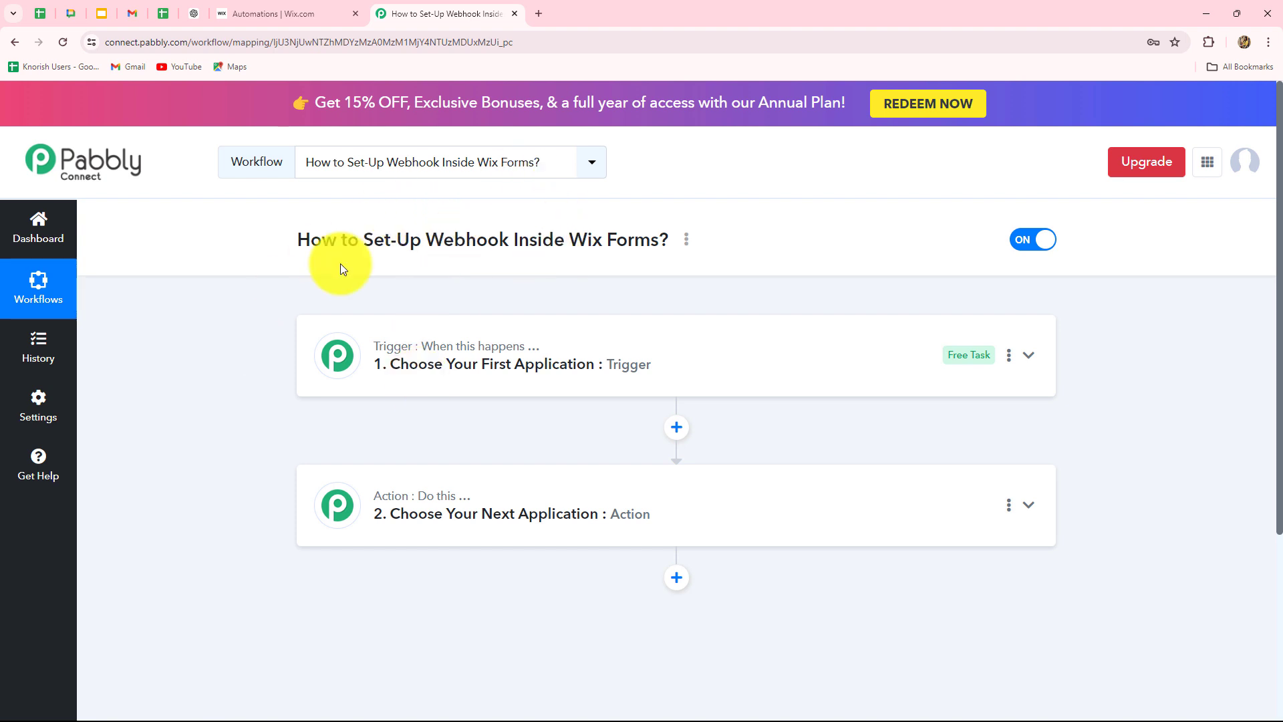
{"action": "left_click", "coordinate": [279, 13]}
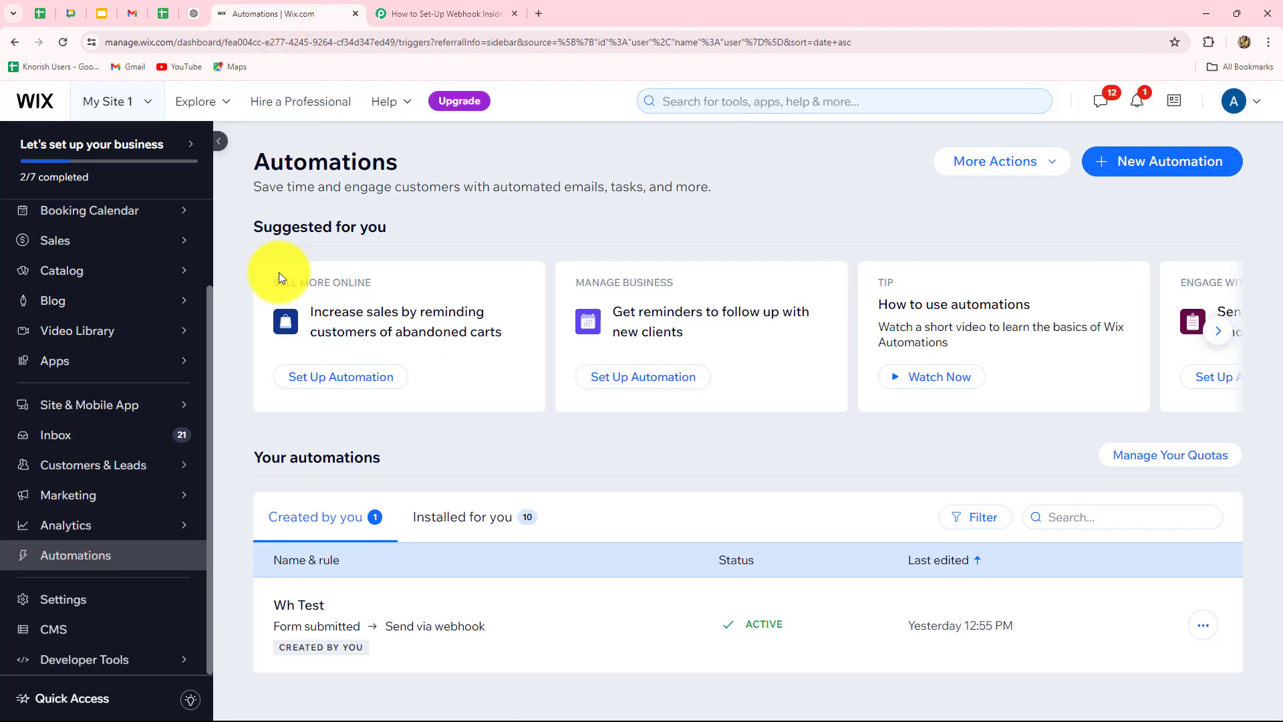
- Return to the Pabbly workflow 'How to Set-Up Webhook Inside Wix Forms?'
{"action": "left_click", "coordinate": [394, 15]}
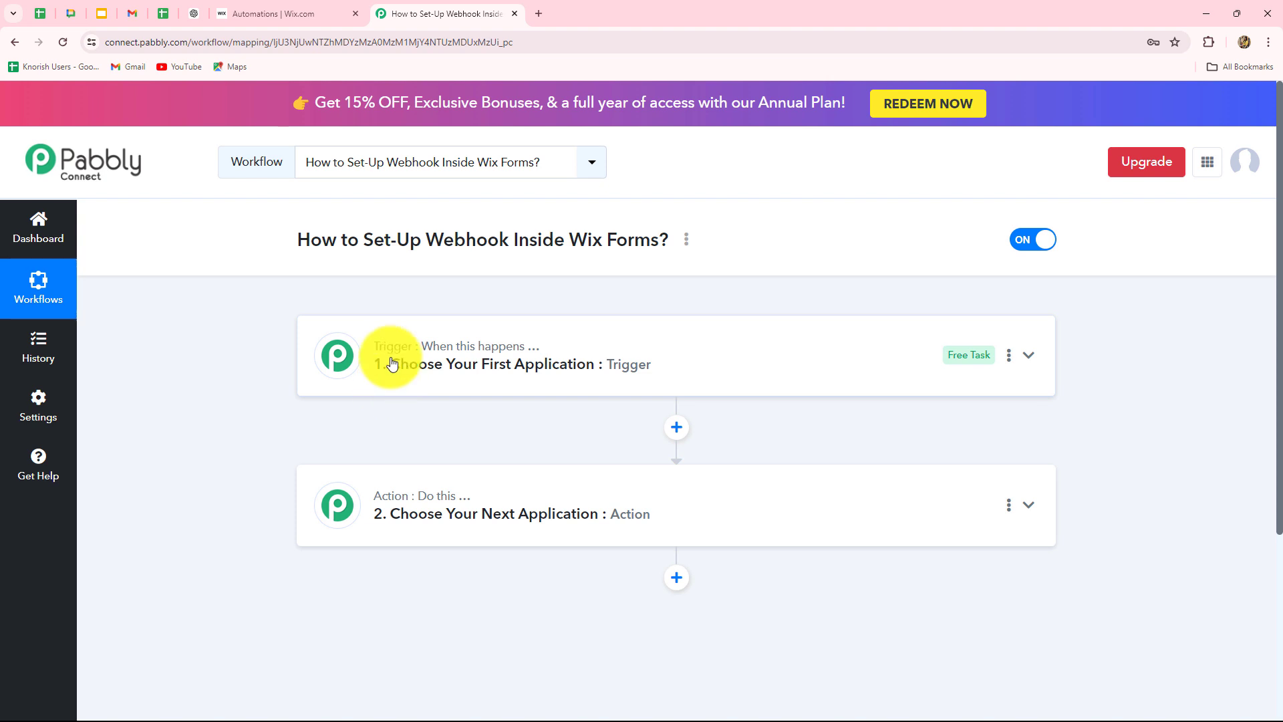
- Scroll down the Pabbly workflow page to the trigger step
{"action": "scroll", "coordinate": [386, 364], "scroll_direction": "down", "scroll_amount": 2}
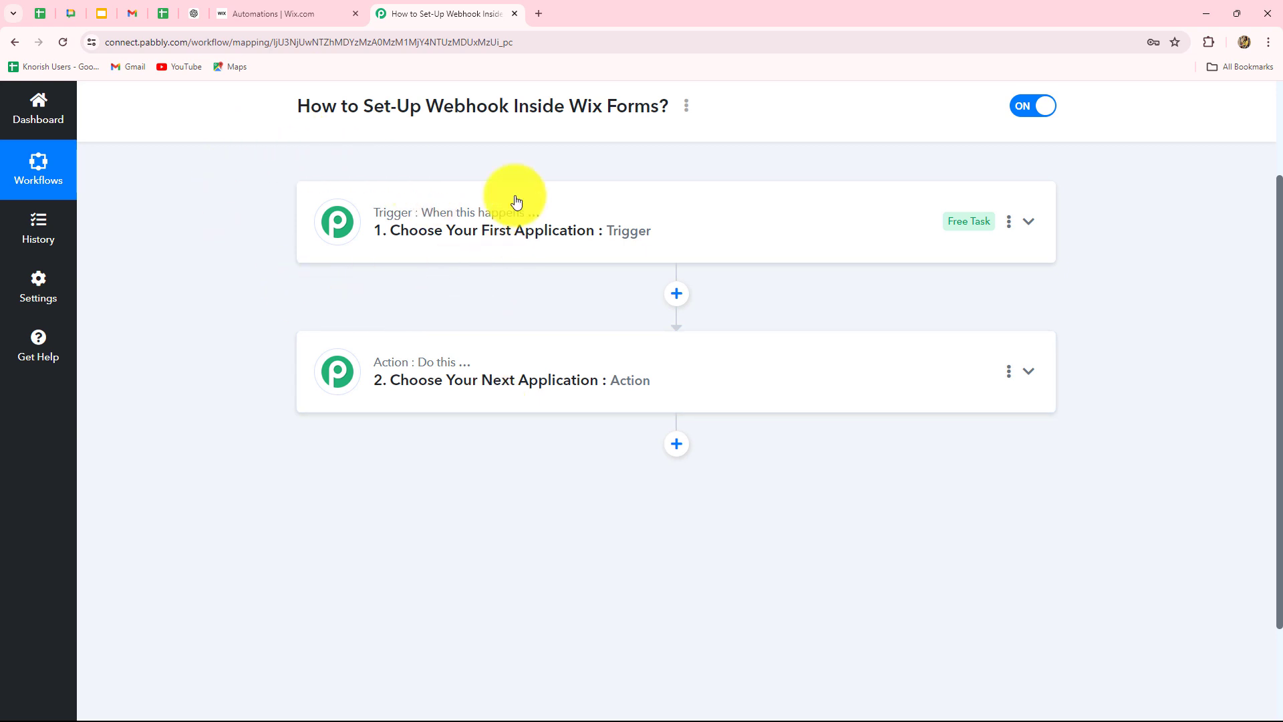
- Set the trigger app to Wix Forms with the New Form Submission event to reveal its webhook URL
{"action": "left_click", "coordinate": [446, 220]}
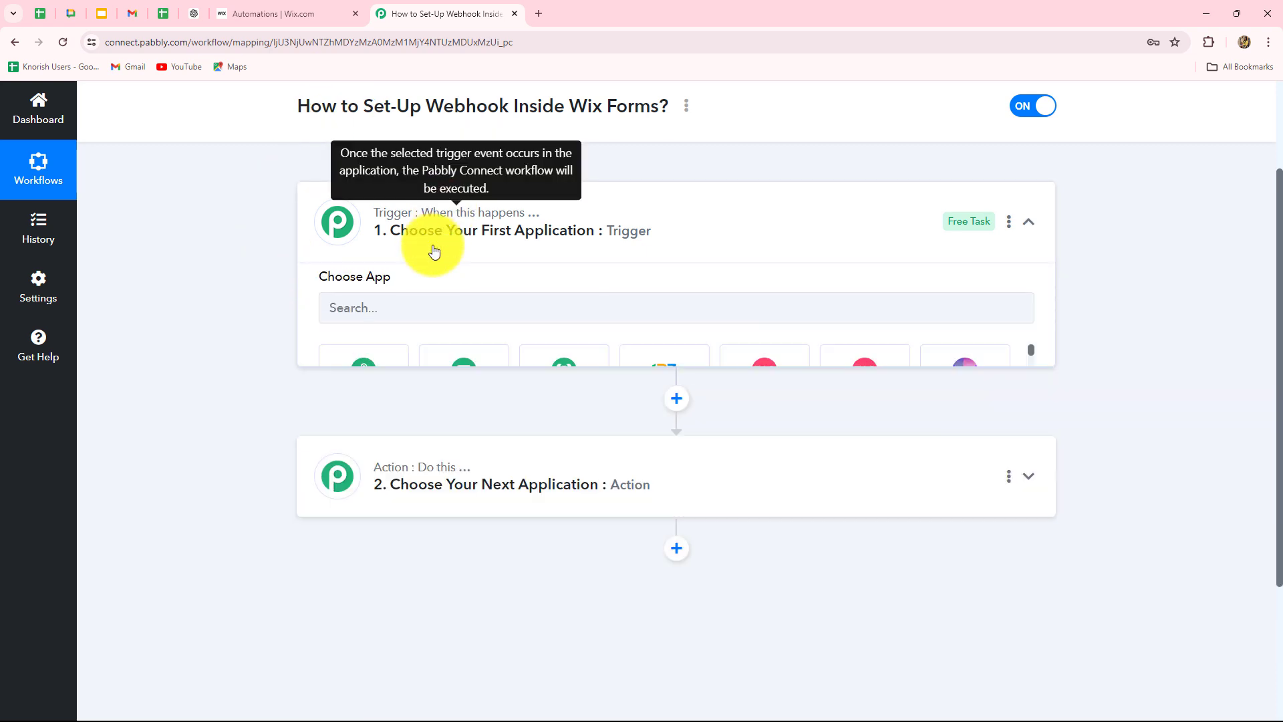
{"action": "scroll", "coordinate": [401, 281], "scroll_direction": "up", "scroll_amount": 2}
{"action": "left_click", "coordinate": [352, 446]}
{"action": "key", "text": "Caps_Lock"}
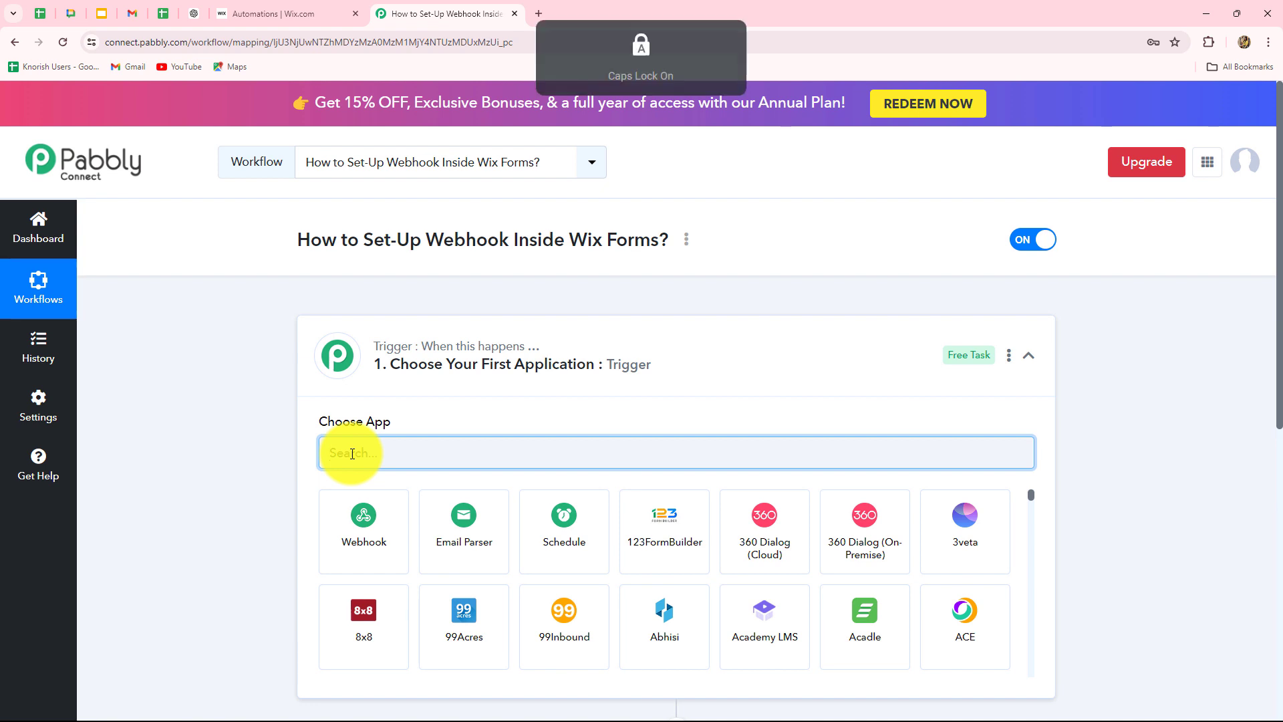
{"action": "type", "text": "Wix"}
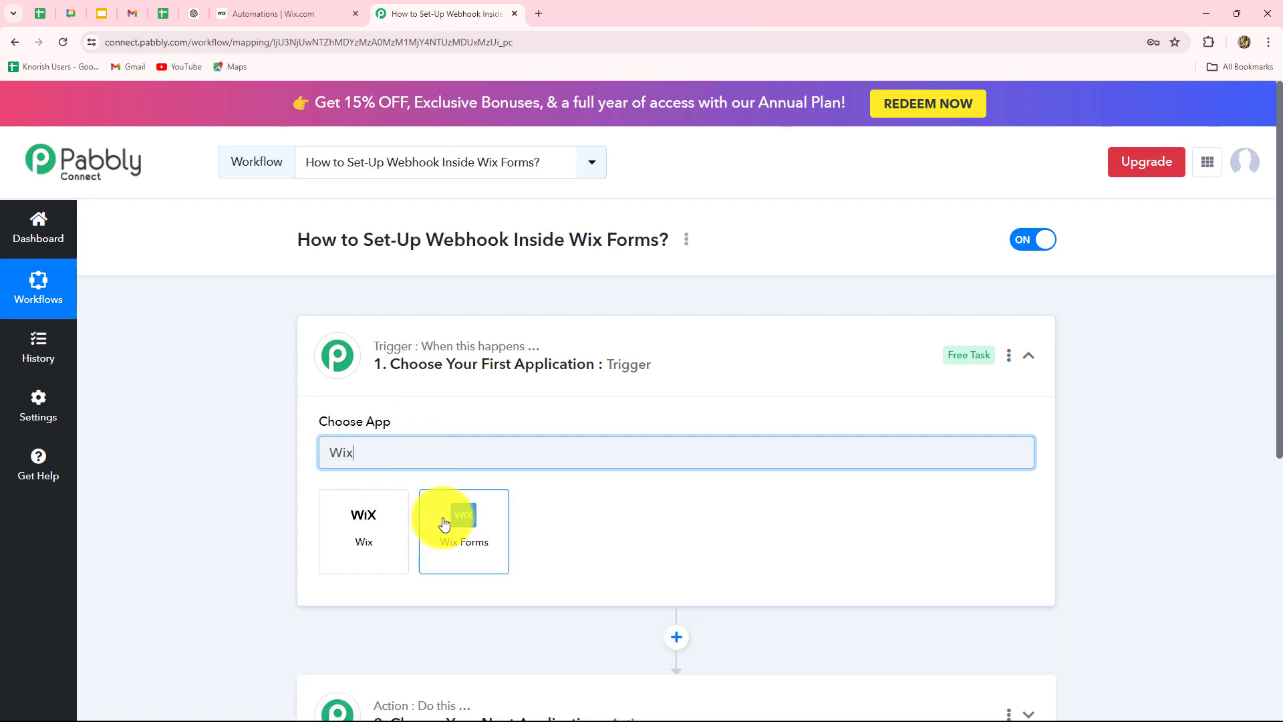
{"action": "left_click", "coordinate": [444, 521]}
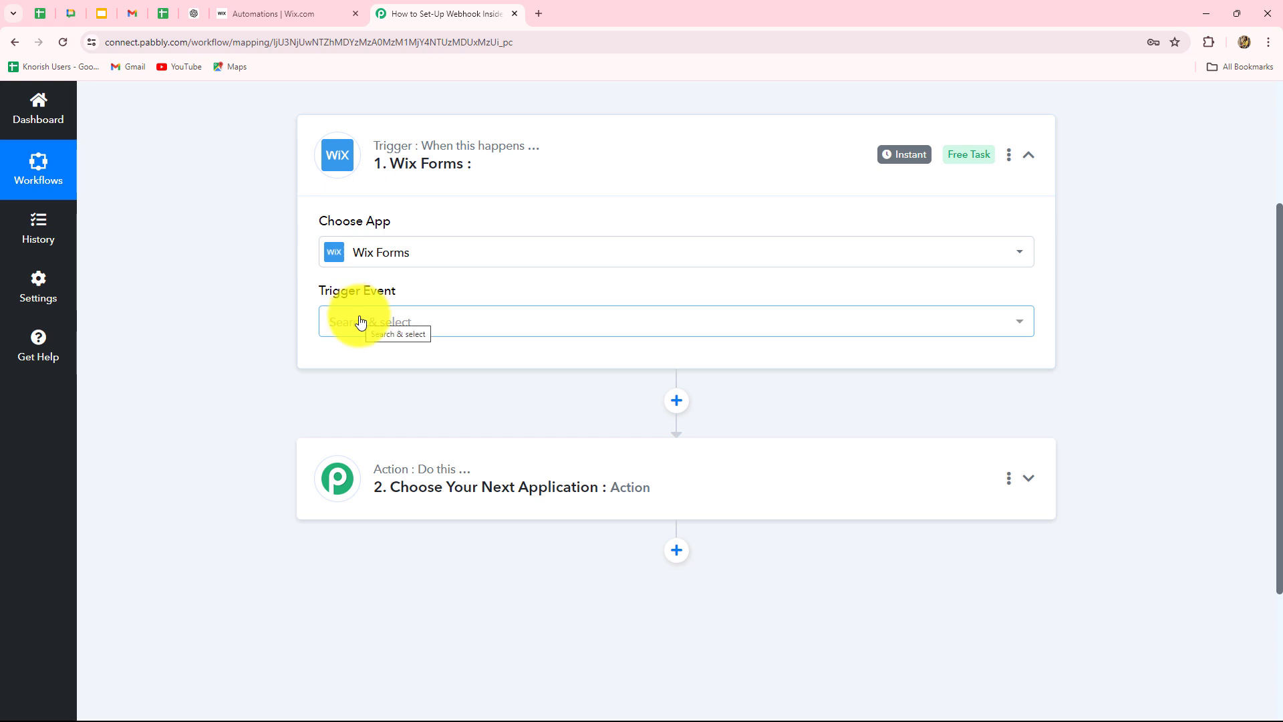
{"action": "left_click", "coordinate": [360, 322]}
{"action": "left_click", "coordinate": [364, 425]}
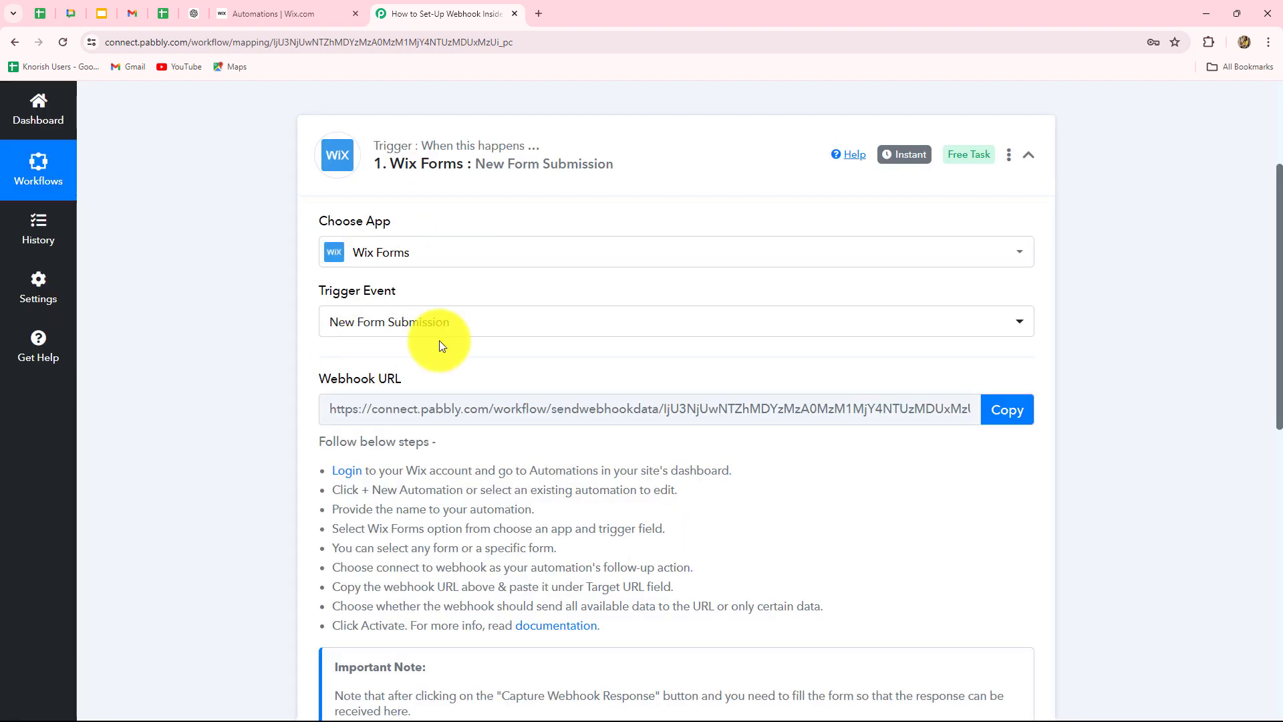
{"action": "scroll", "coordinate": [492, 467], "scroll_direction": "down", "scroll_amount": 3}
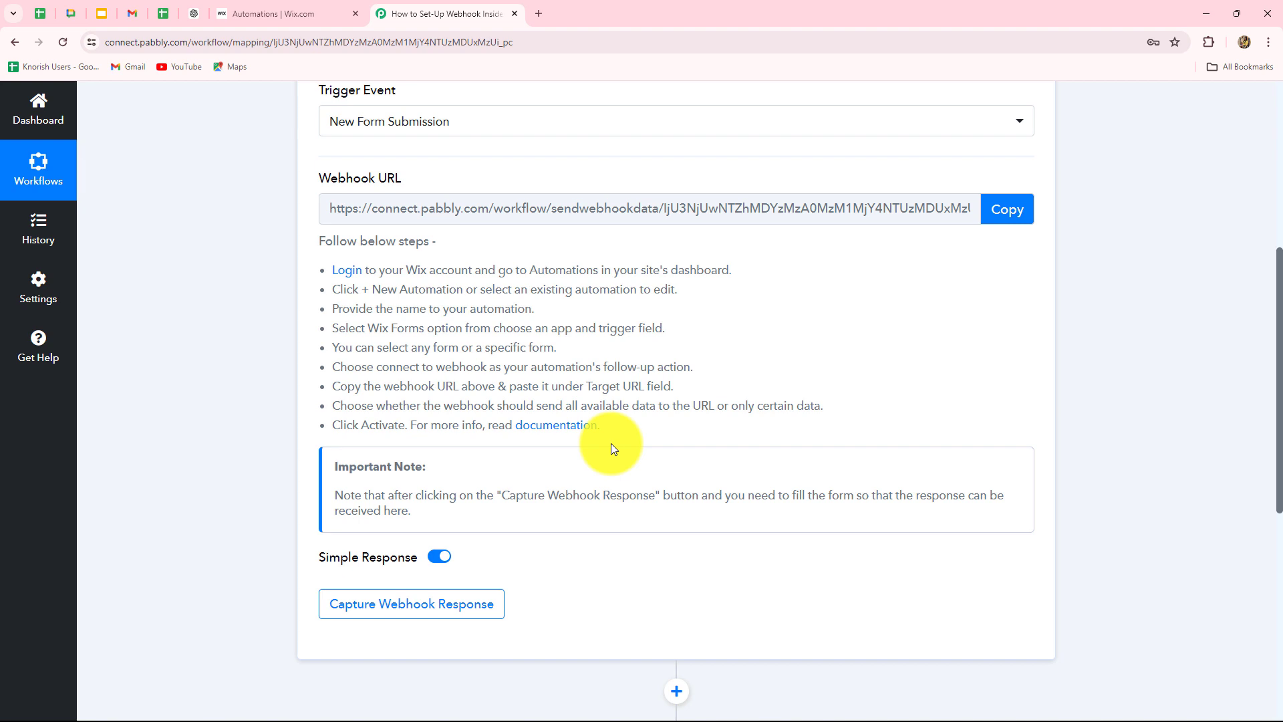
- Copy the Pabbly webhook URL and go to the Wix Automations tab
{"action": "left_click", "coordinate": [1006, 210]}
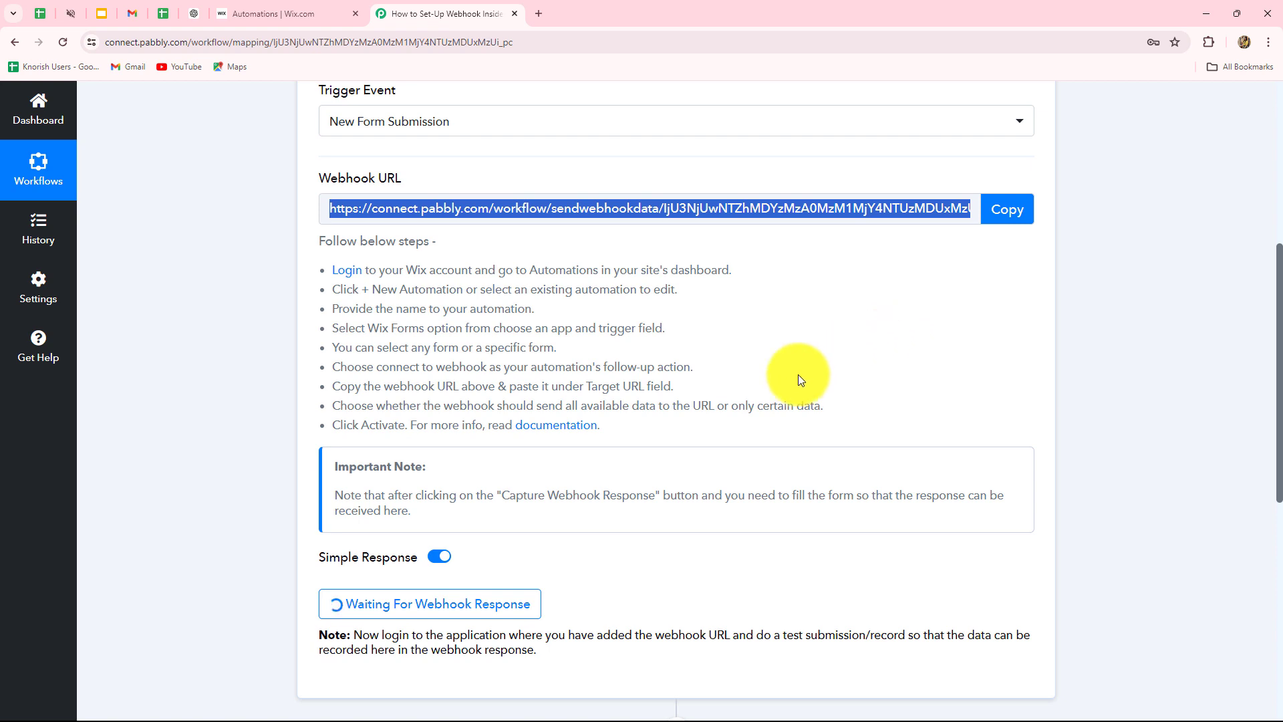
{"action": "left_click", "coordinate": [293, 15]}
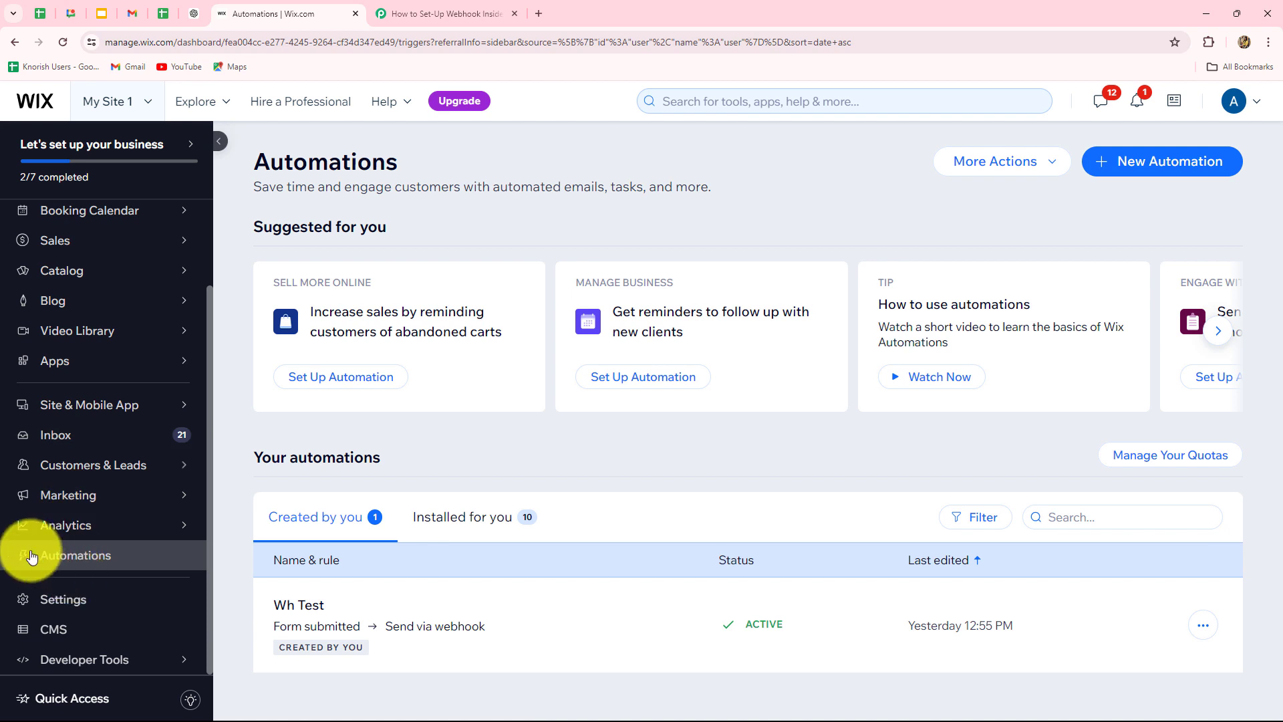
- Start a new Wix automation from scratch via + New Automation
{"action": "left_click", "coordinate": [69, 560]}
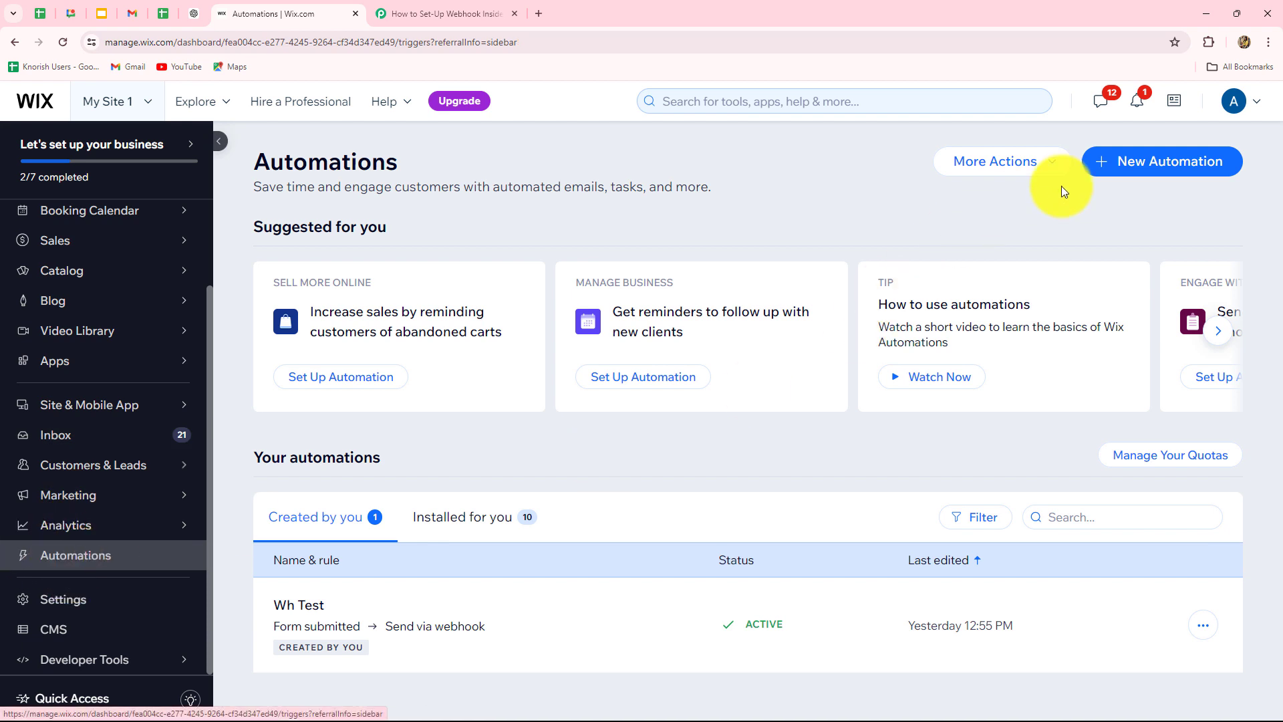
{"action": "left_click", "coordinate": [1162, 176]}
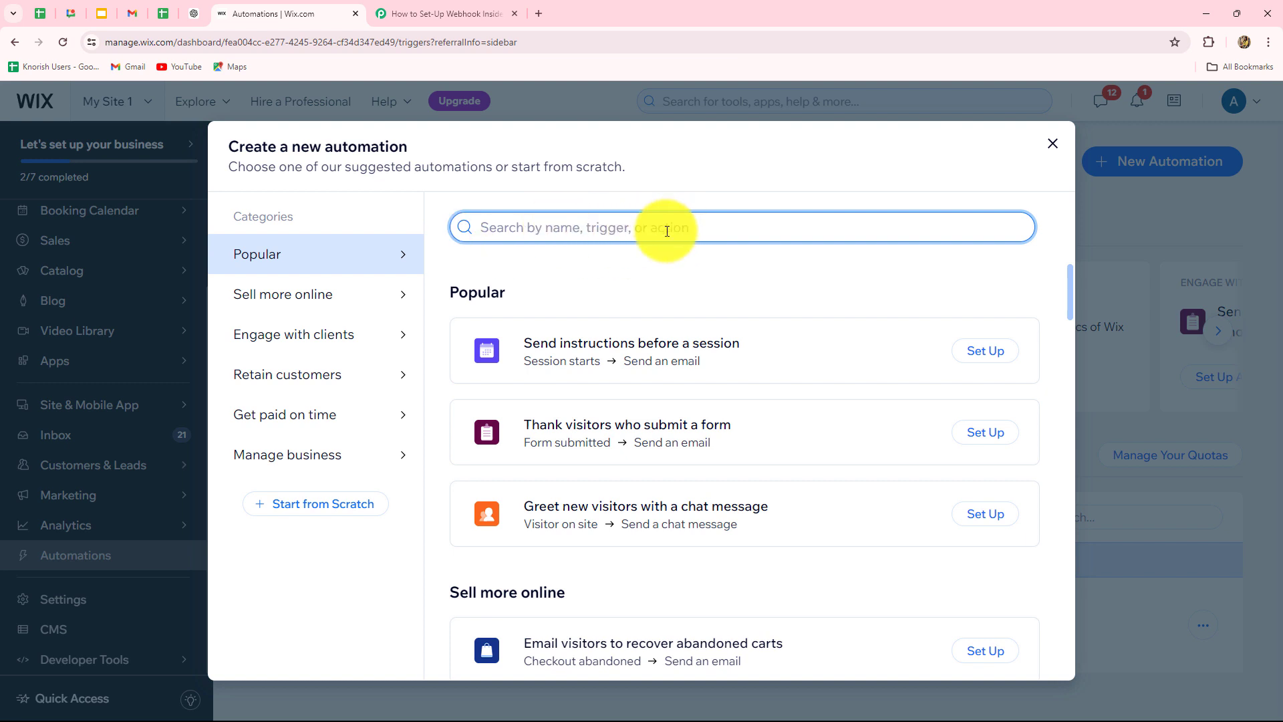
{"action": "left_click", "coordinate": [289, 511]}
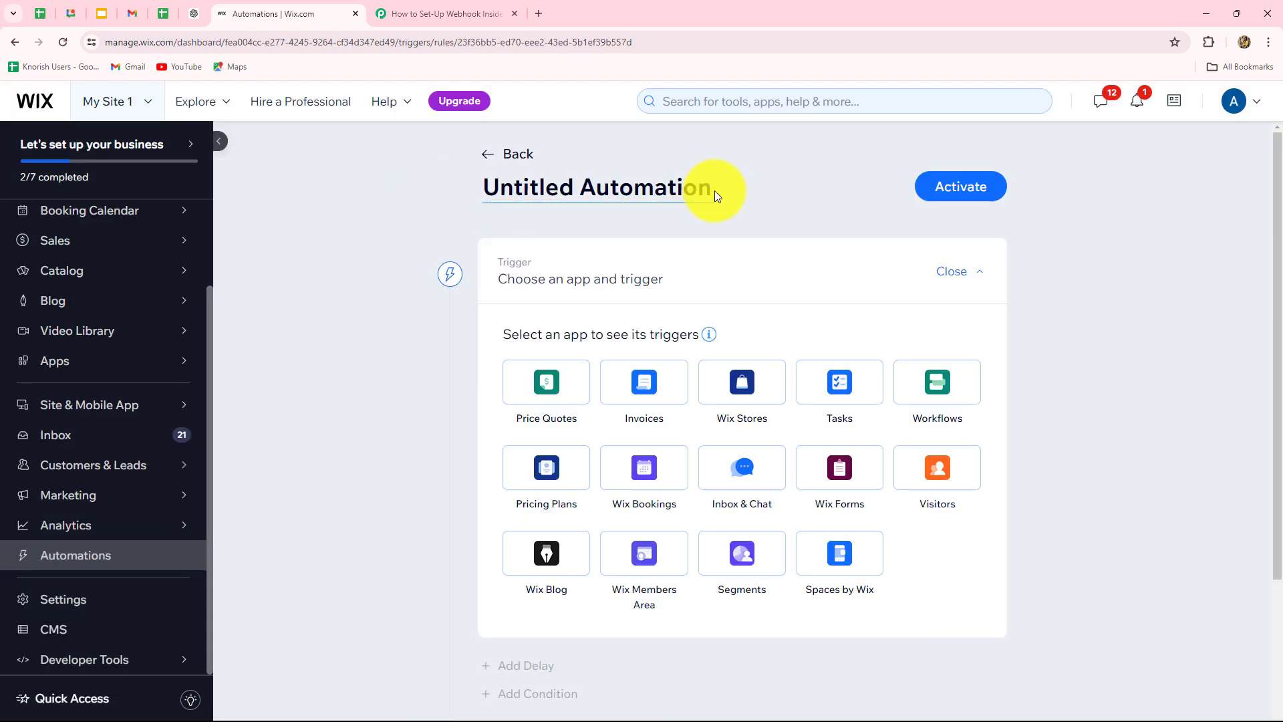
- Rename the automation from 'Untitled Automation' to 'New Webhook', briefly checking the Pabbly tab
{"action": "left_click", "coordinate": [710, 190]}
{"action": "key", "text": "BackSpace"}
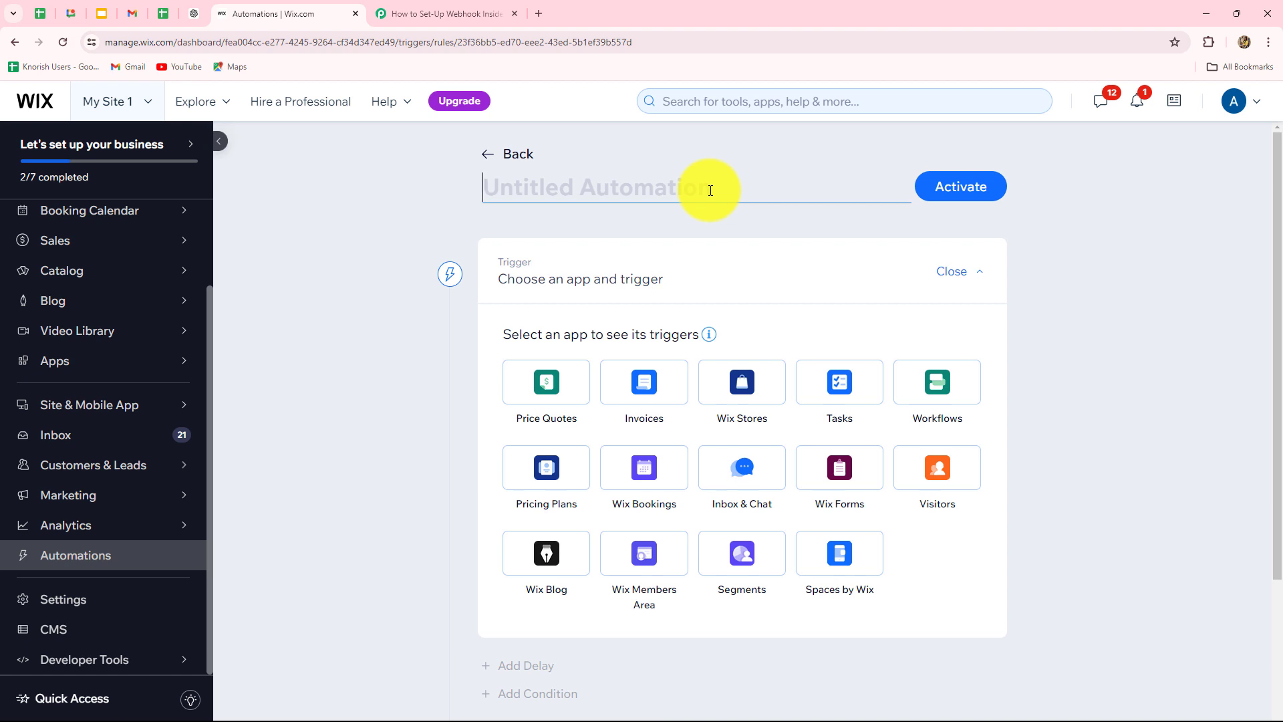
{"action": "type", "text": "New Webhook"}
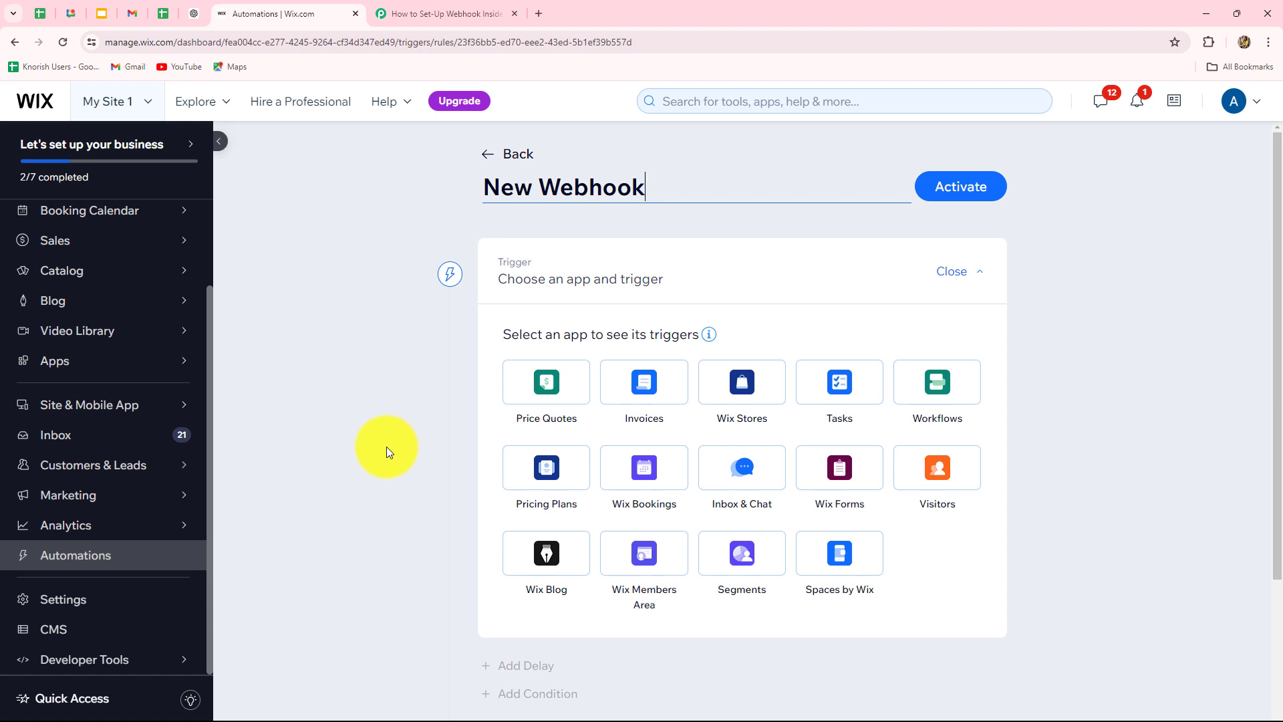
{"action": "scroll", "coordinate": [487, 501], "scroll_direction": "down", "scroll_amount": 2}
{"action": "scroll", "coordinate": [805, 520], "scroll_direction": "up", "scroll_amount": 1}
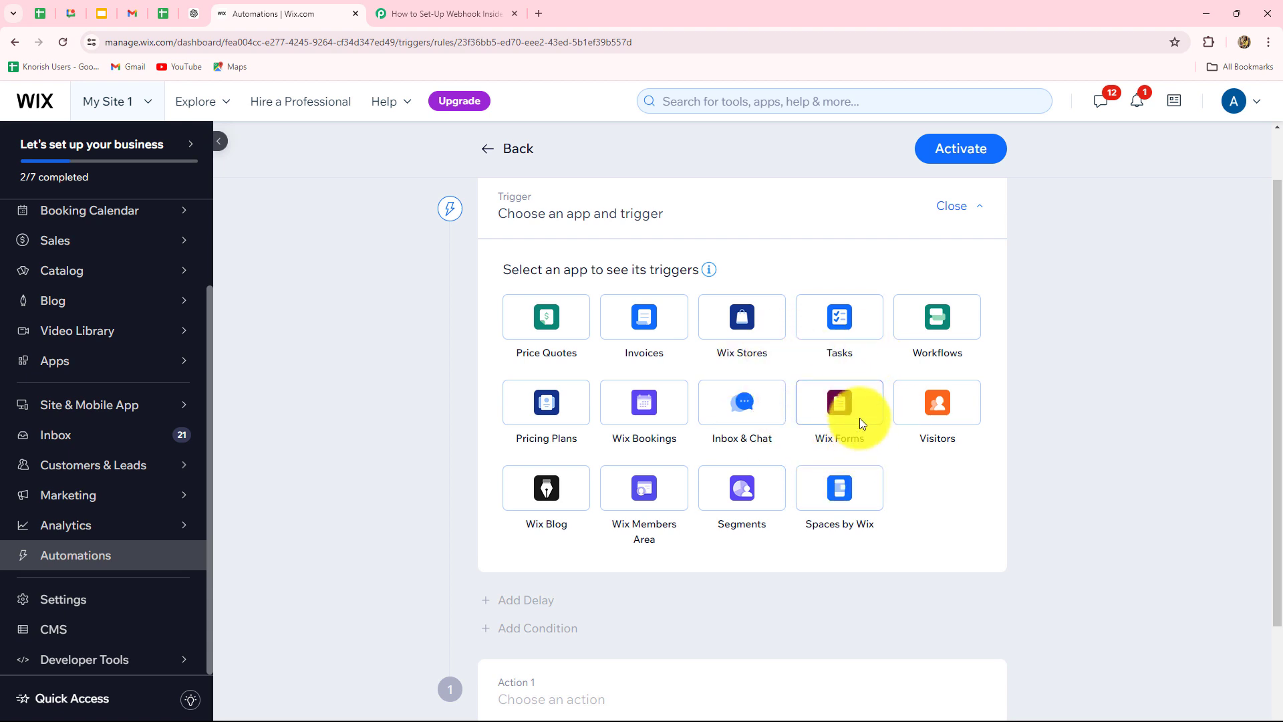
{"action": "left_click", "coordinate": [427, 14]}
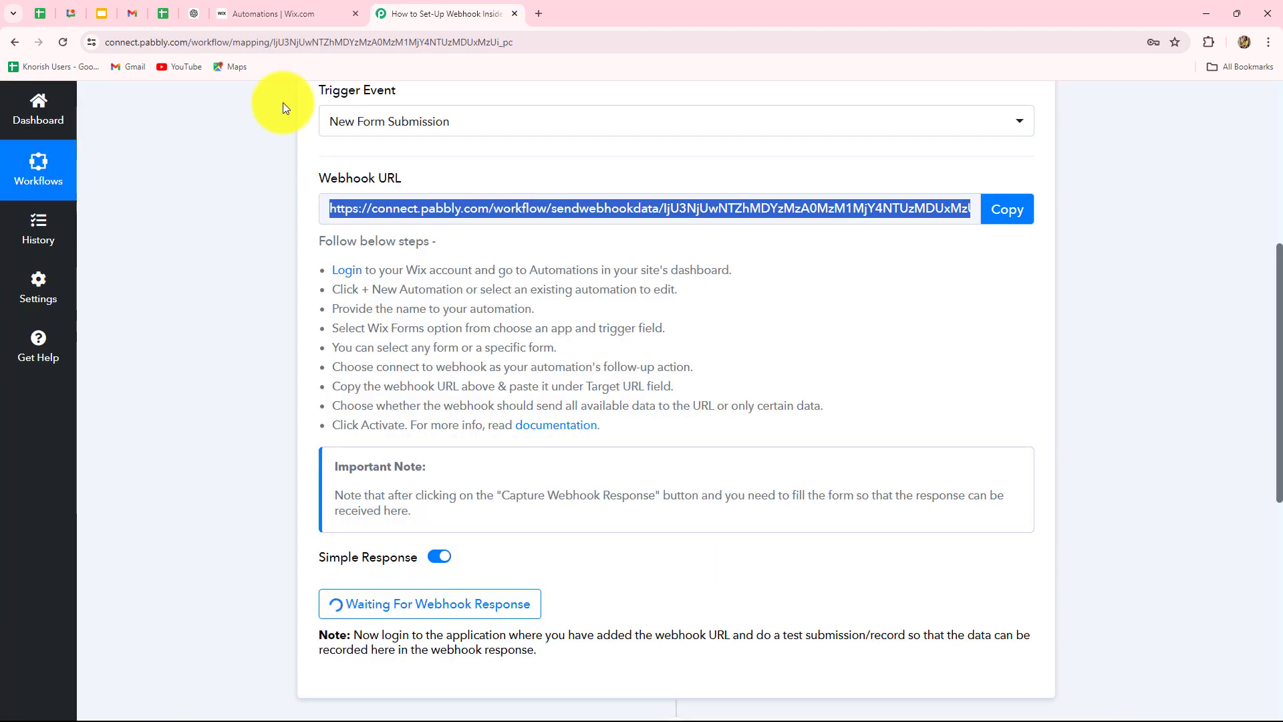
{"action": "left_click", "coordinate": [278, 14]}
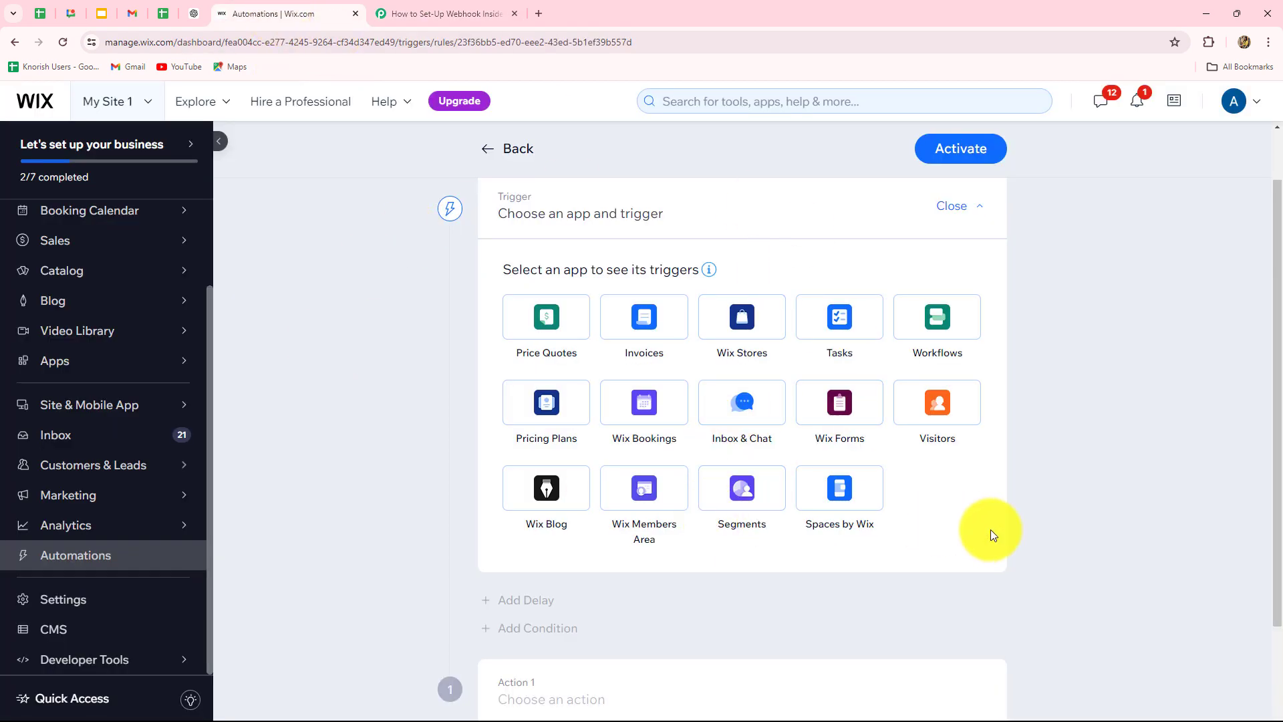
- Choose the Wix Forms 'Form submitted' trigger and open the forms-selection dropdown
{"action": "left_click", "coordinate": [836, 410]}
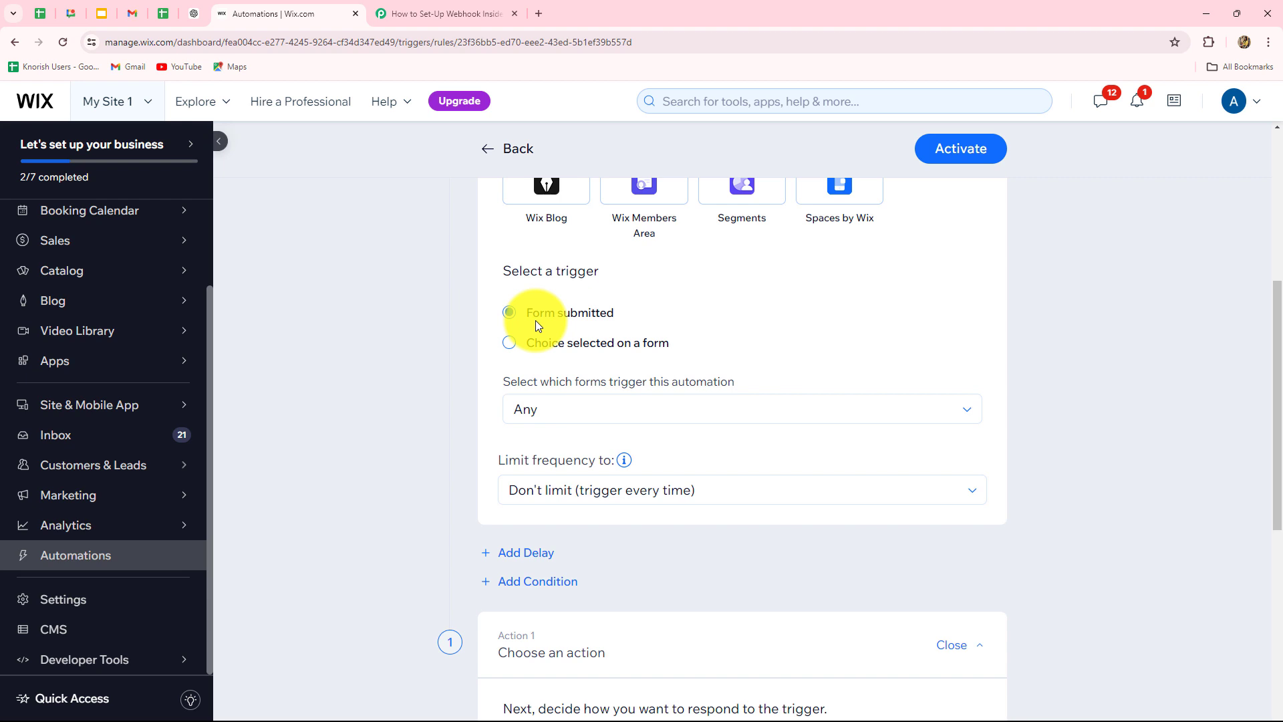
{"action": "left_click", "coordinate": [607, 417]}
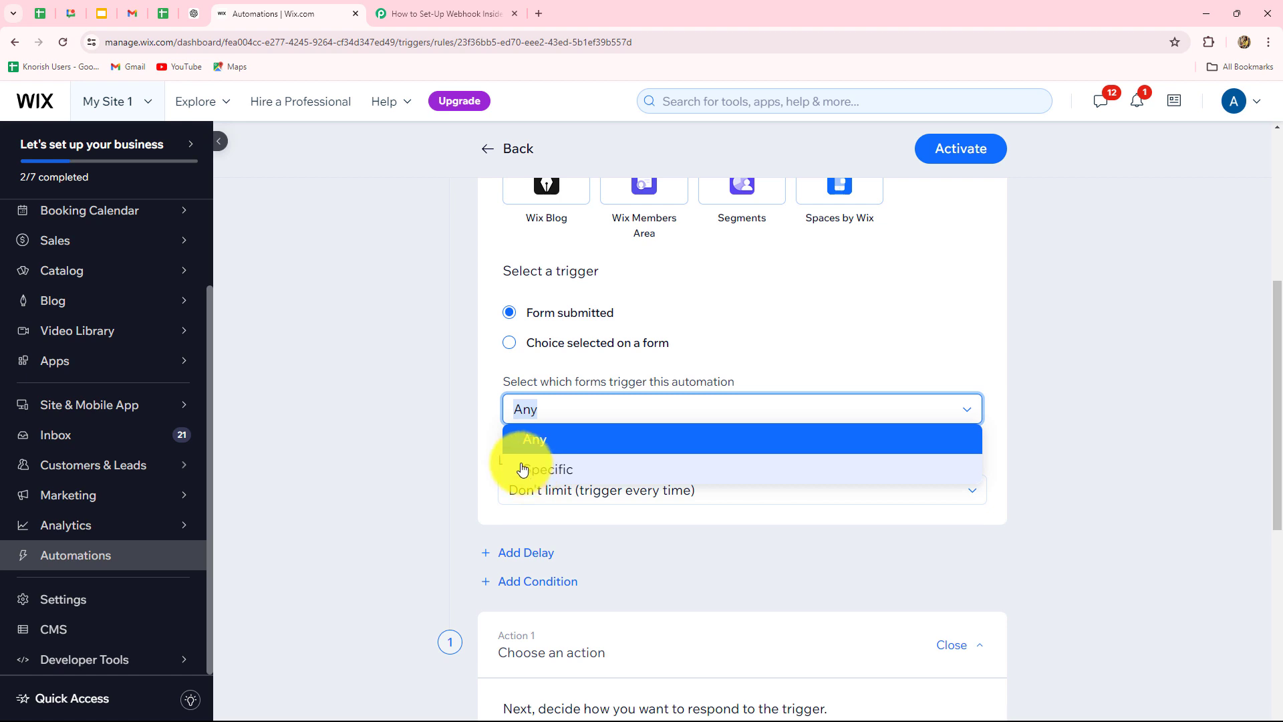
- Restrict the trigger to Specific forms, selecting only the Contact form
{"action": "left_click", "coordinate": [525, 475]}
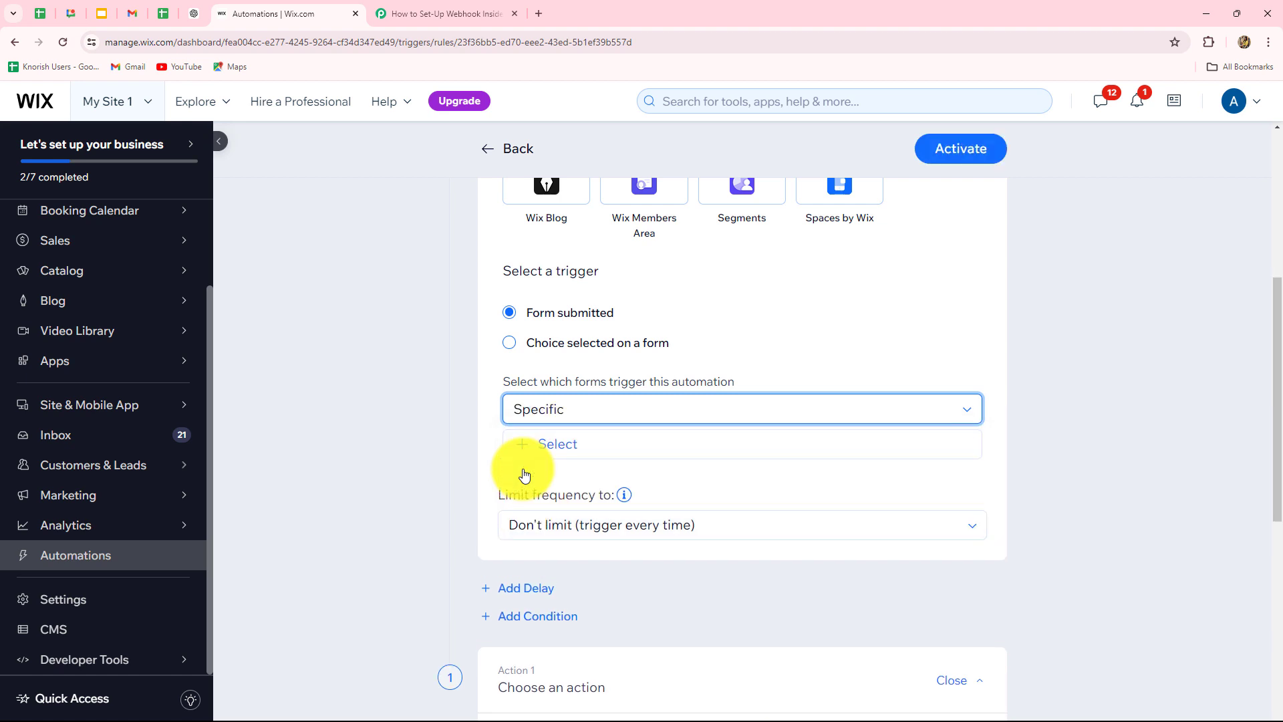
{"action": "left_click", "coordinate": [562, 445]}
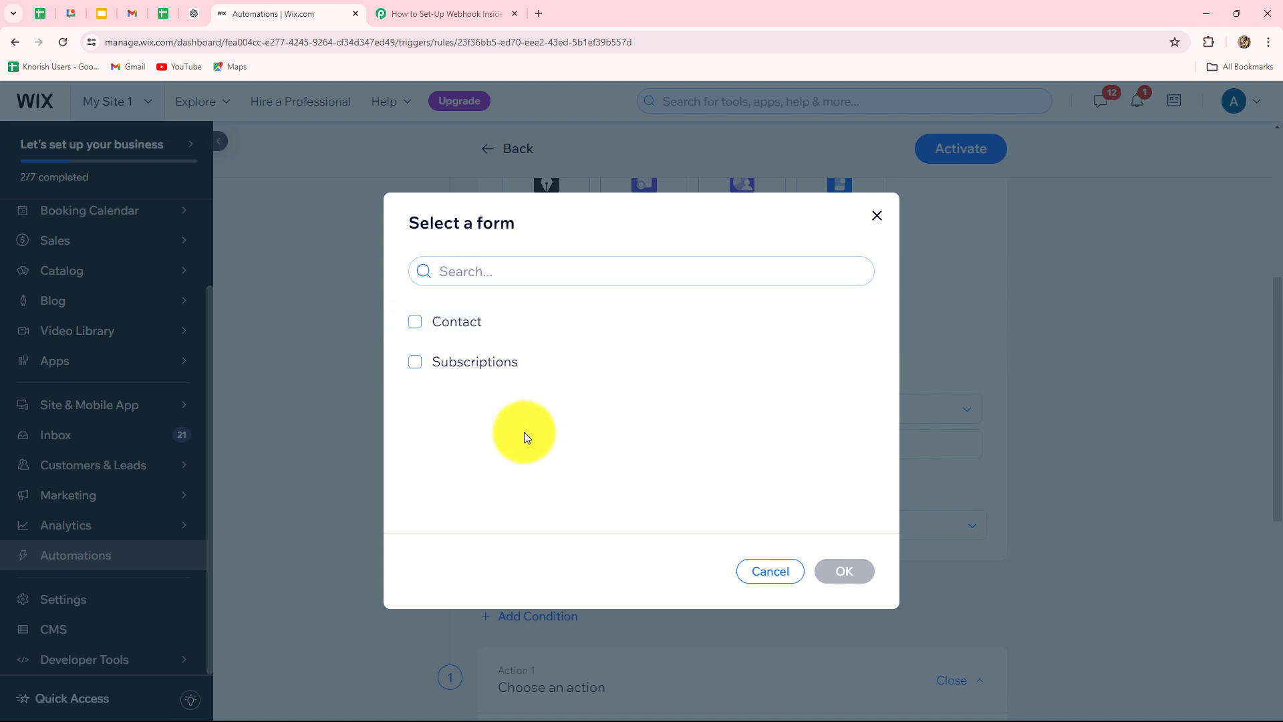
{"action": "left_click", "coordinate": [416, 322]}
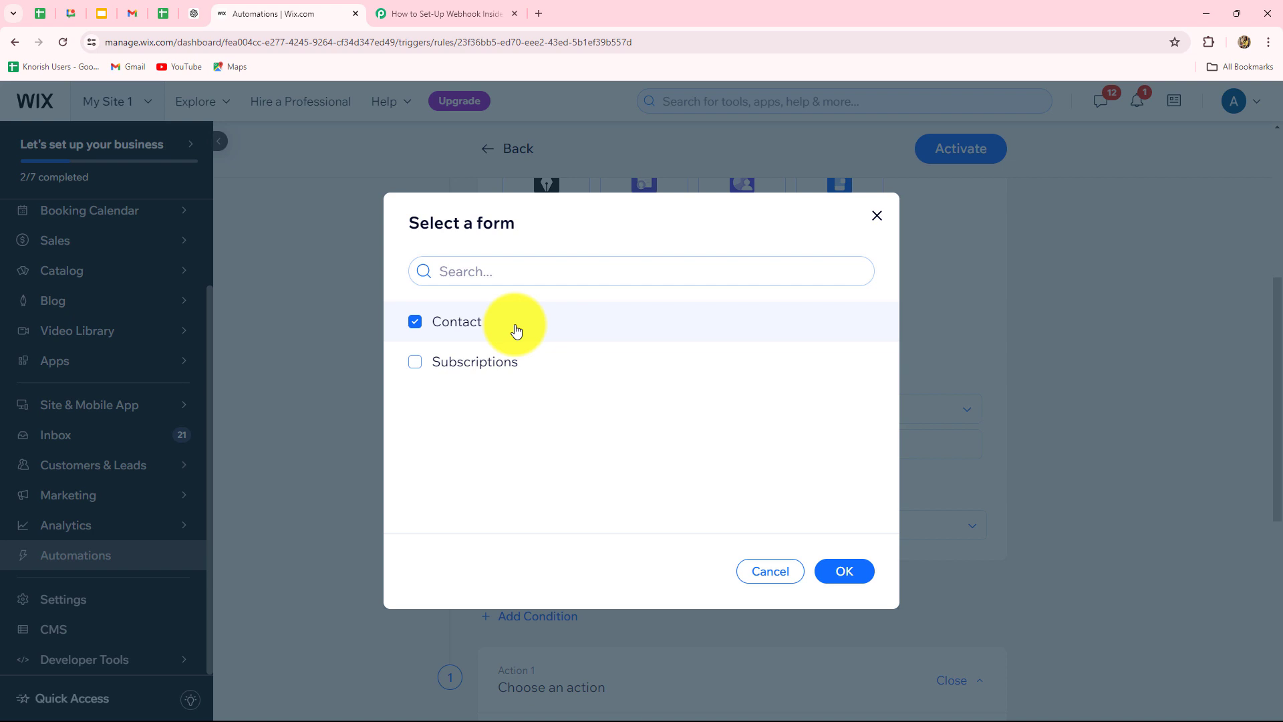
{"action": "left_click", "coordinate": [850, 570]}
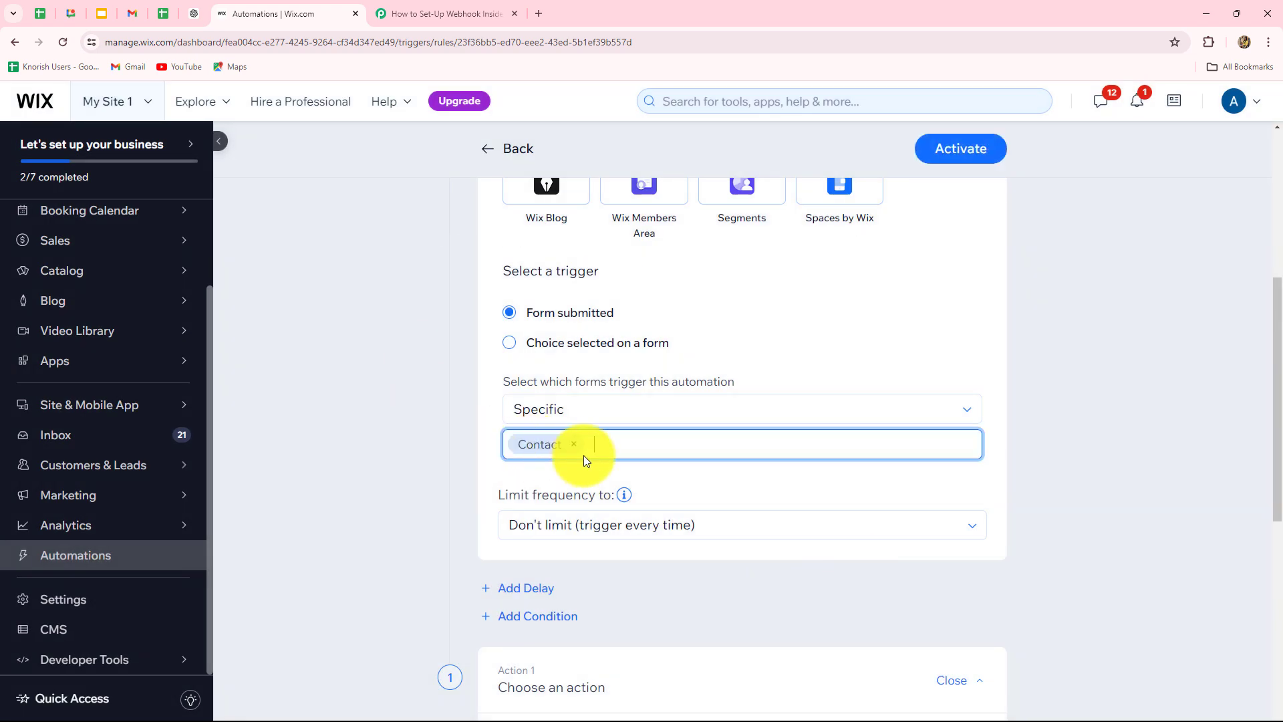
{"action": "scroll", "coordinate": [653, 524], "scroll_direction": "down", "scroll_amount": 3}
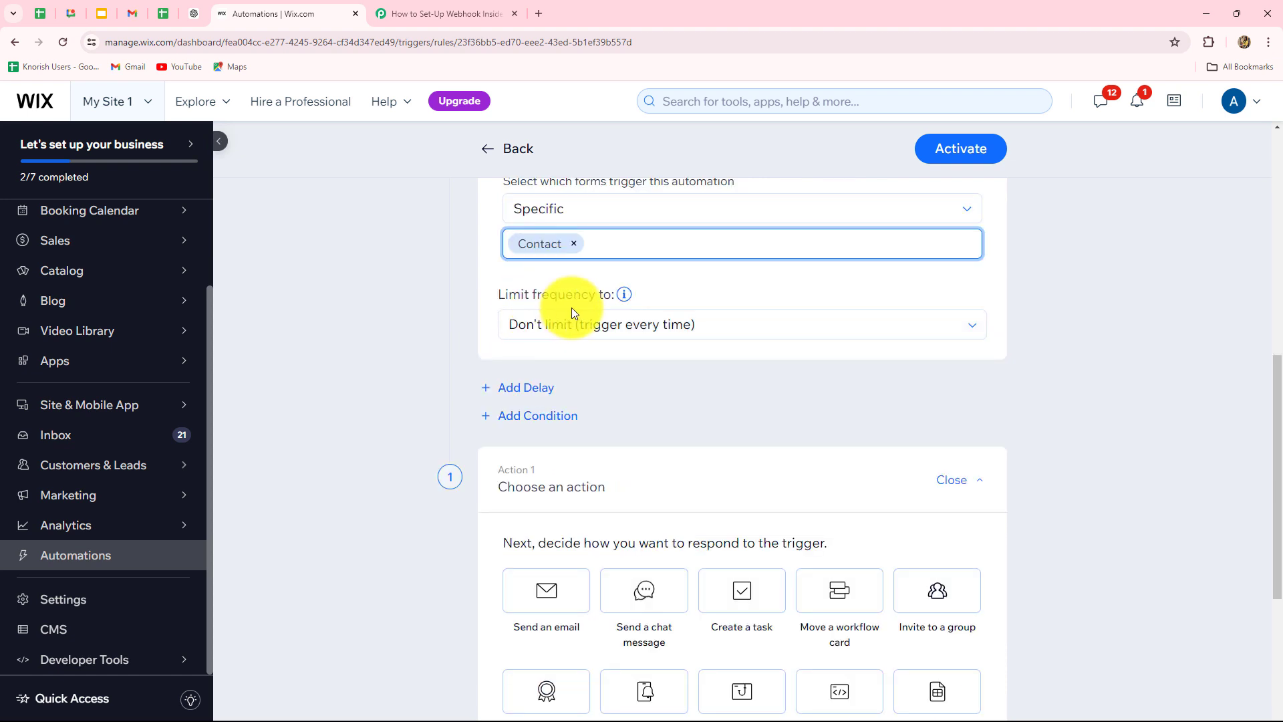
- Keep frequency at Don't limit and set Action 1 to Send via webhook
{"action": "left_click", "coordinate": [543, 337]}
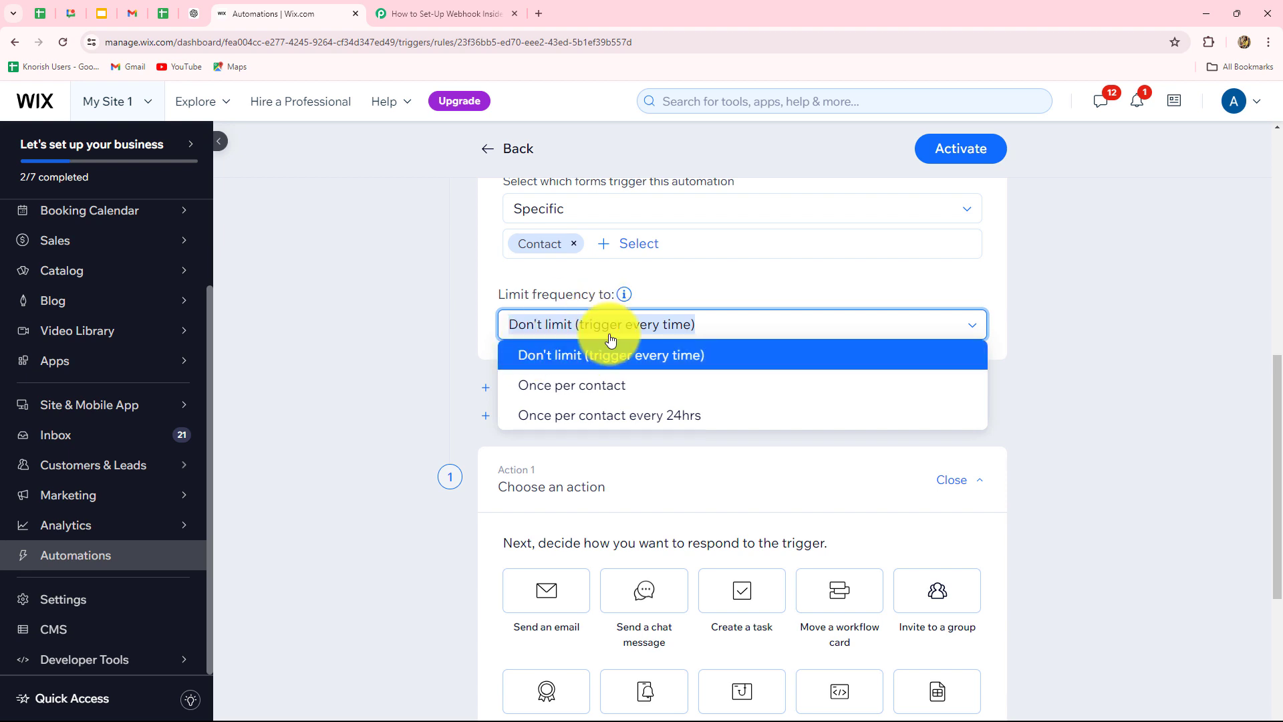
{"action": "left_click", "coordinate": [590, 359]}
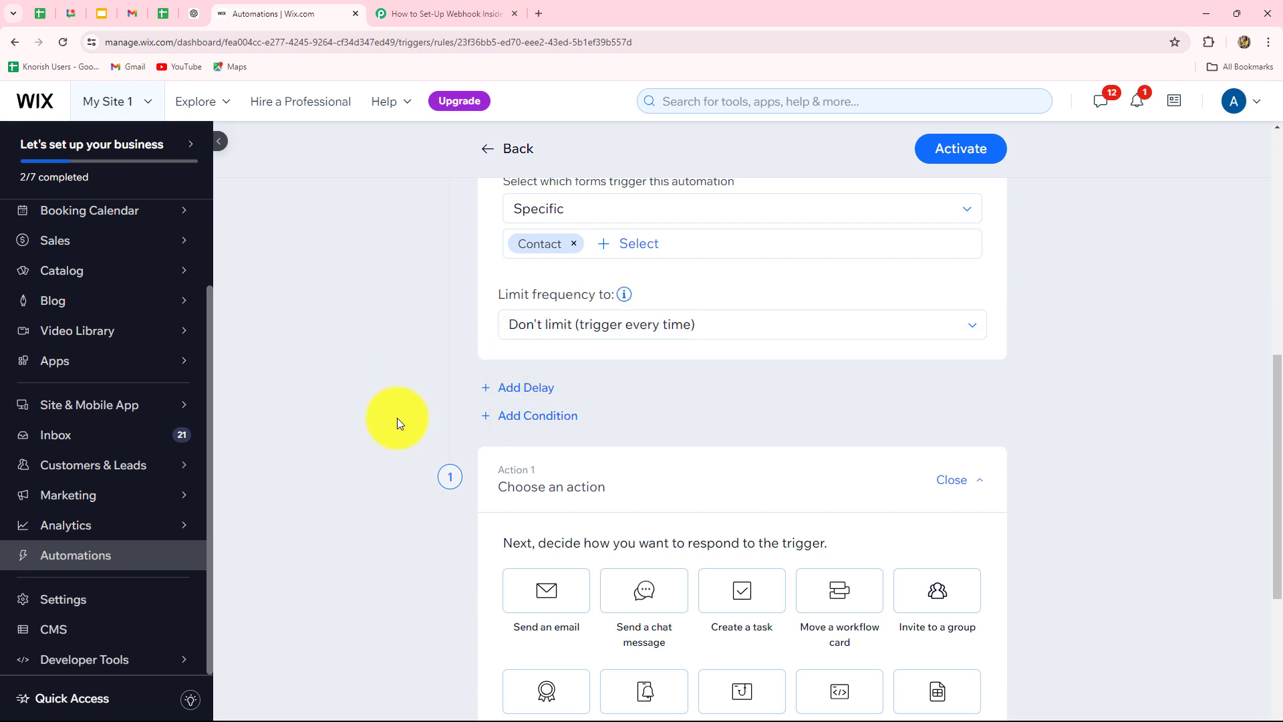
{"action": "scroll", "coordinate": [551, 527], "scroll_direction": "down", "scroll_amount": 5}
{"action": "scroll", "coordinate": [552, 529], "scroll_direction": "up", "scroll_amount": 3}
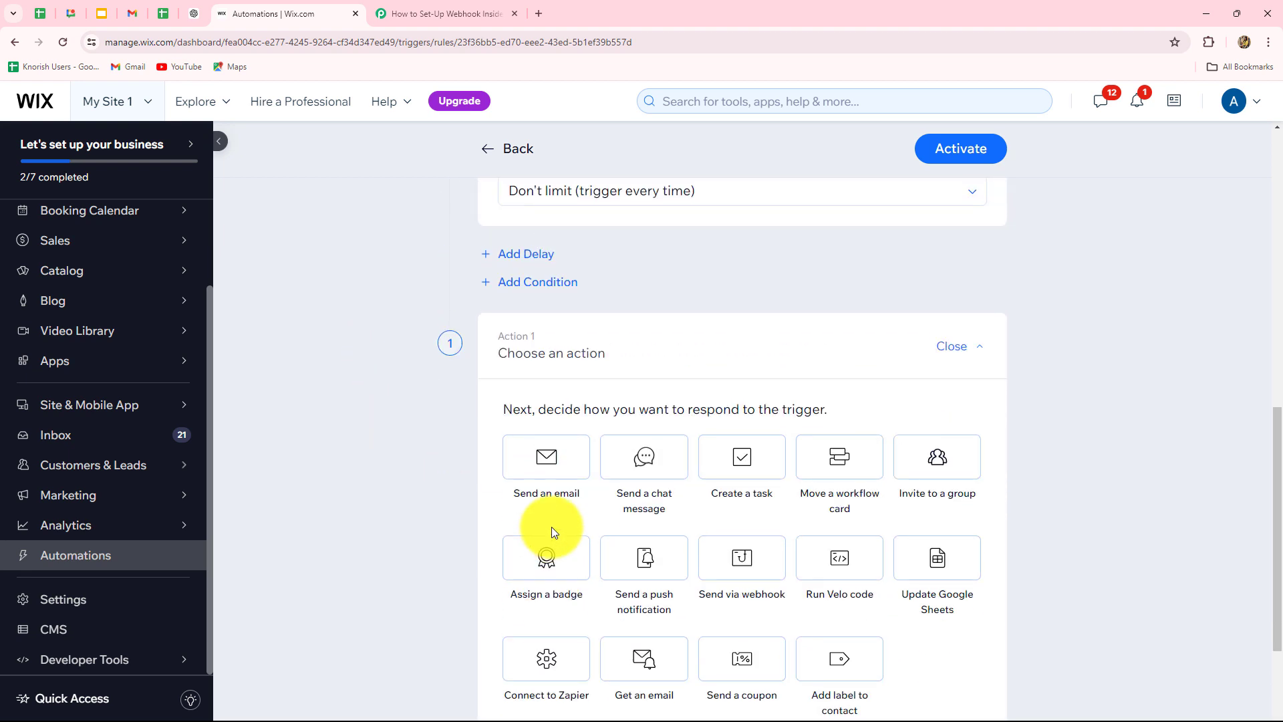
{"action": "scroll", "coordinate": [551, 526], "scroll_direction": "down", "scroll_amount": 3}
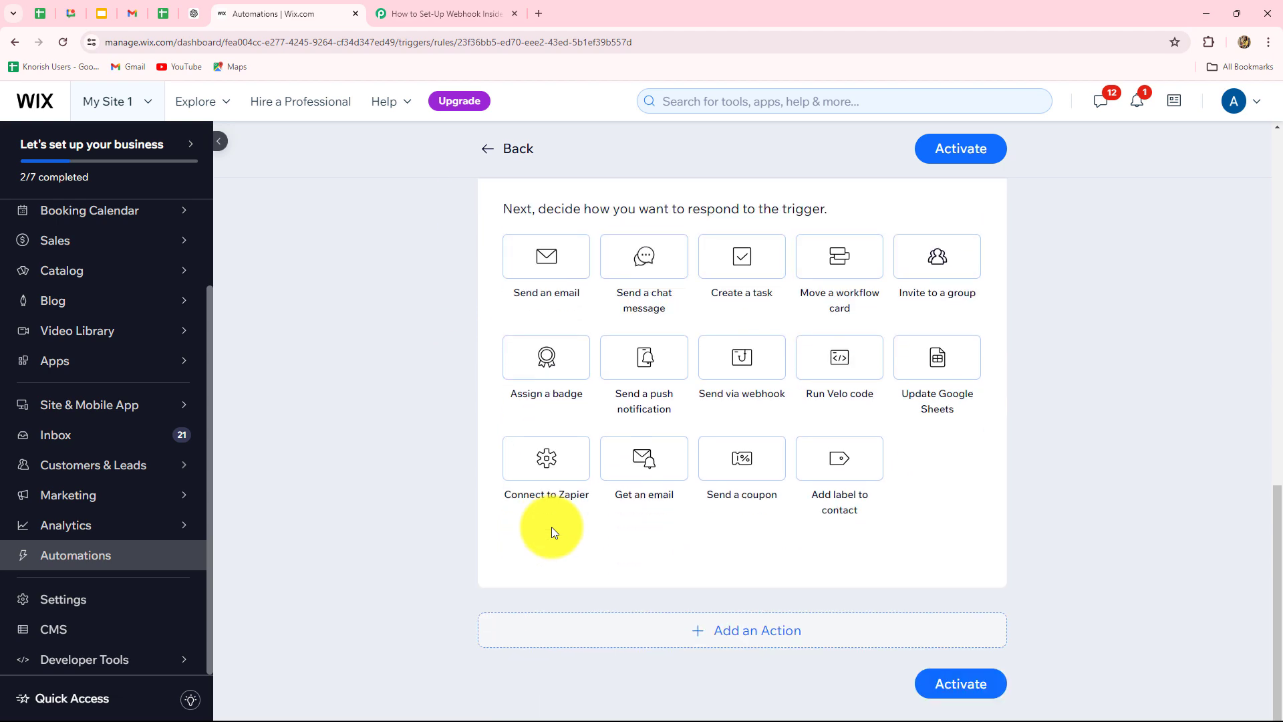
{"action": "scroll", "coordinate": [551, 527], "scroll_direction": "up", "scroll_amount": 6}
{"action": "scroll", "coordinate": [551, 528], "scroll_direction": "up", "scroll_amount": 2}
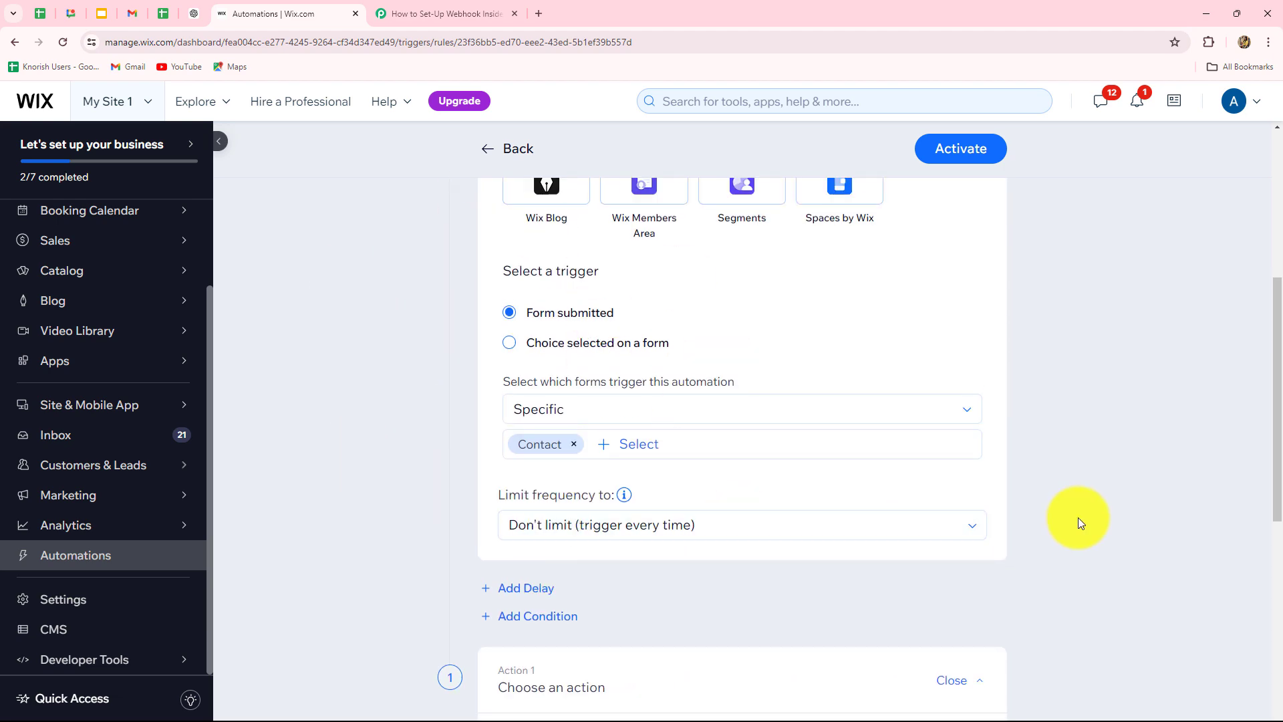
{"action": "scroll", "coordinate": [1125, 530], "scroll_direction": "down", "scroll_amount": 7}
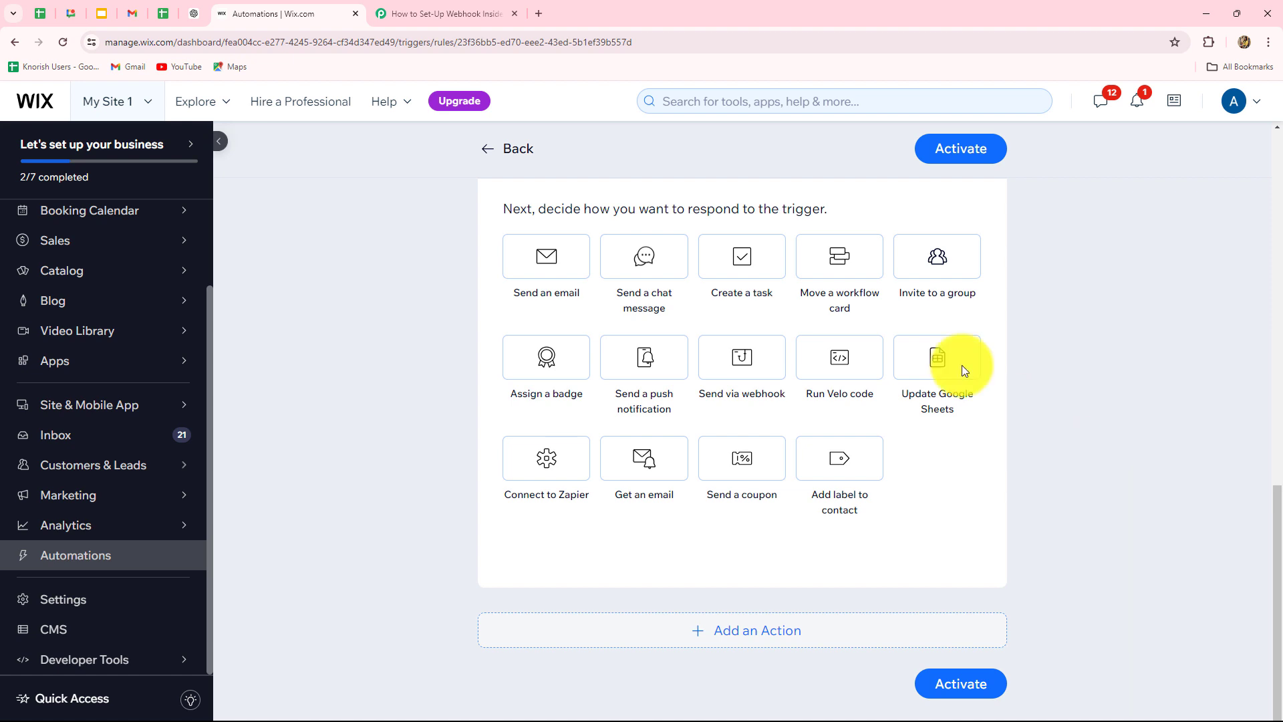
{"action": "left_click", "coordinate": [756, 352]}
- Paste the copied Pabbly webhook URL into Wix's Target URL and activate the automation
{"action": "scroll", "coordinate": [740, 375], "scroll_direction": "down", "scroll_amount": 4}
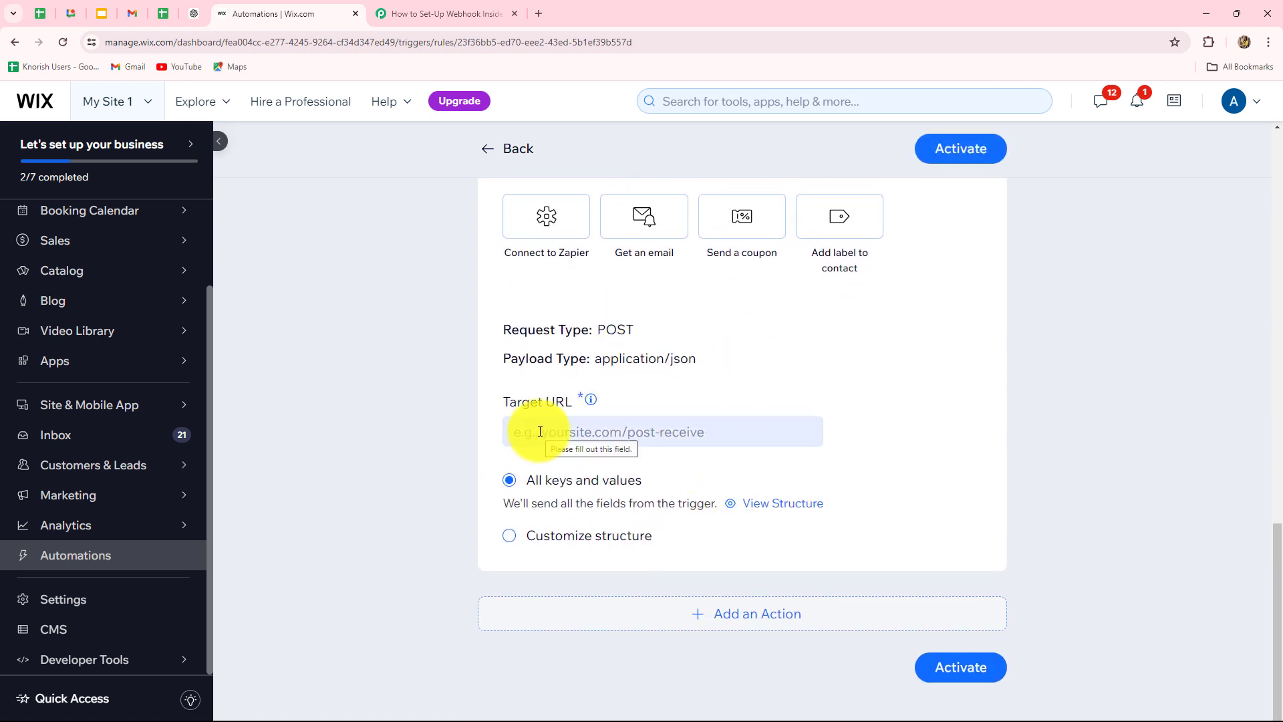
{"action": "left_click", "coordinate": [441, 13]}
{"action": "left_click", "coordinate": [1007, 209]}
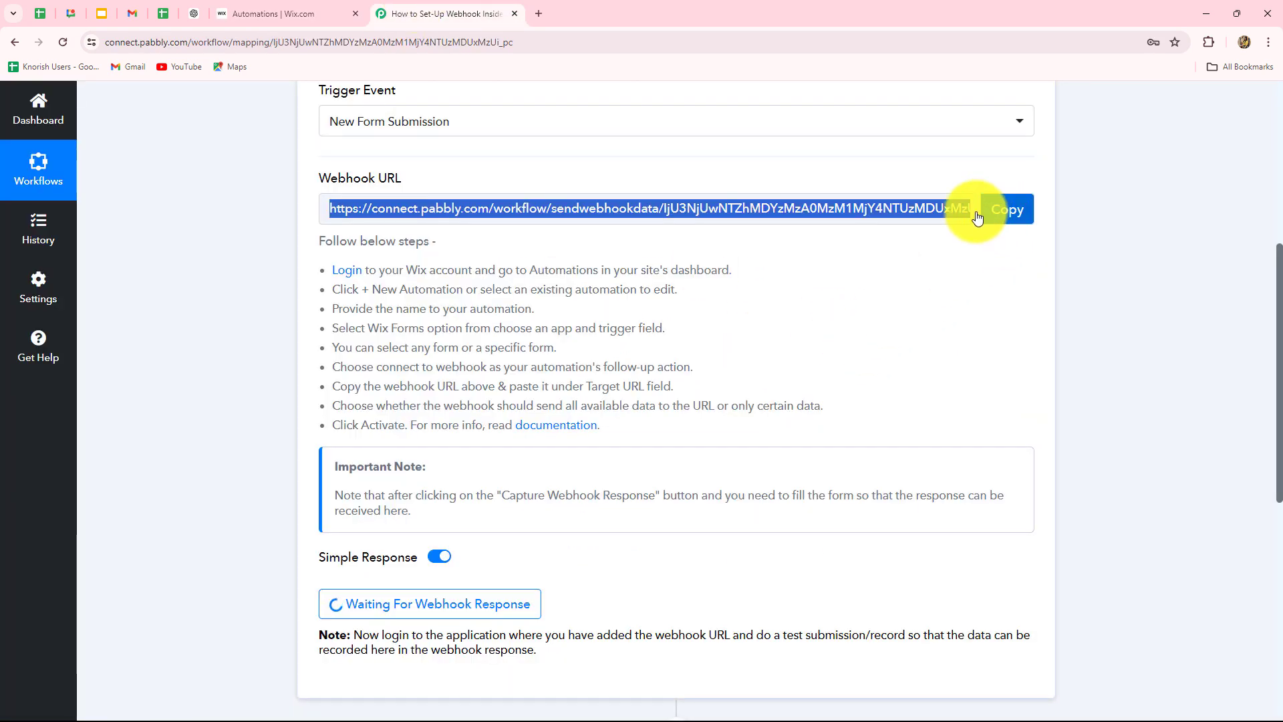
{"action": "left_click", "coordinate": [288, 13]}
{"action": "left_click", "coordinate": [558, 431]}
{"action": "key", "text": "ctrl+v"}
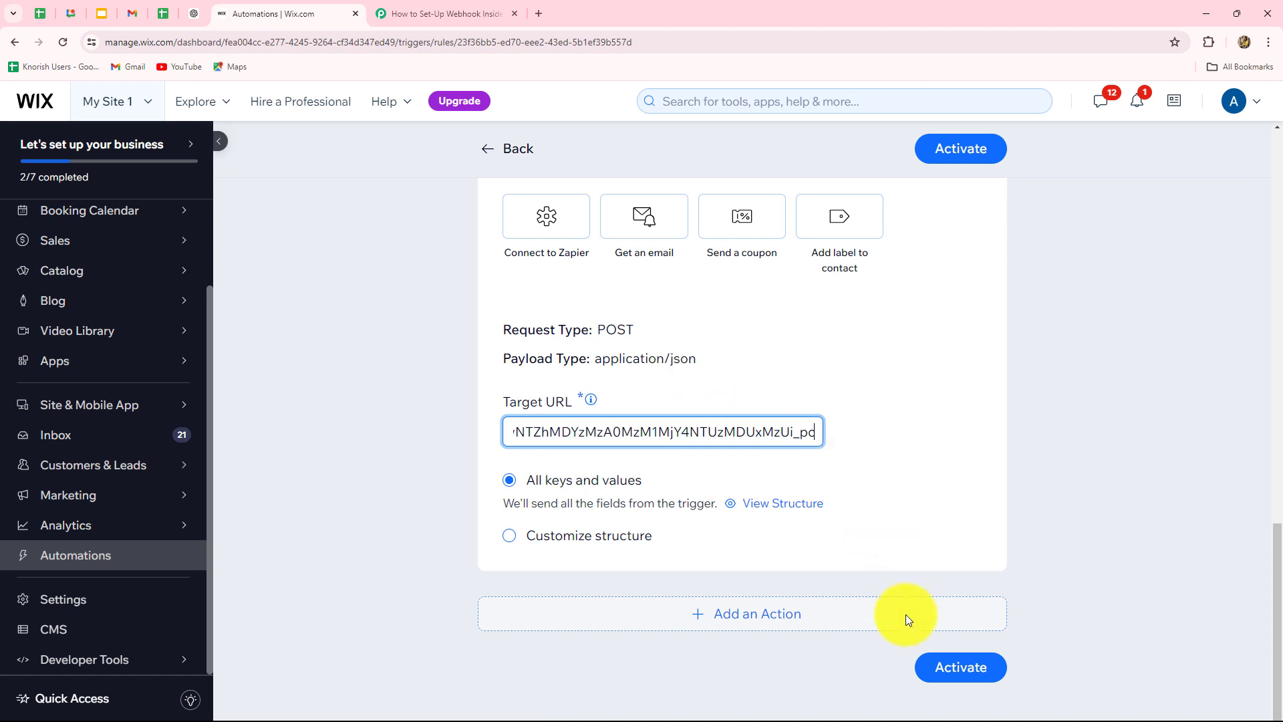
{"action": "left_click", "coordinate": [931, 672]}
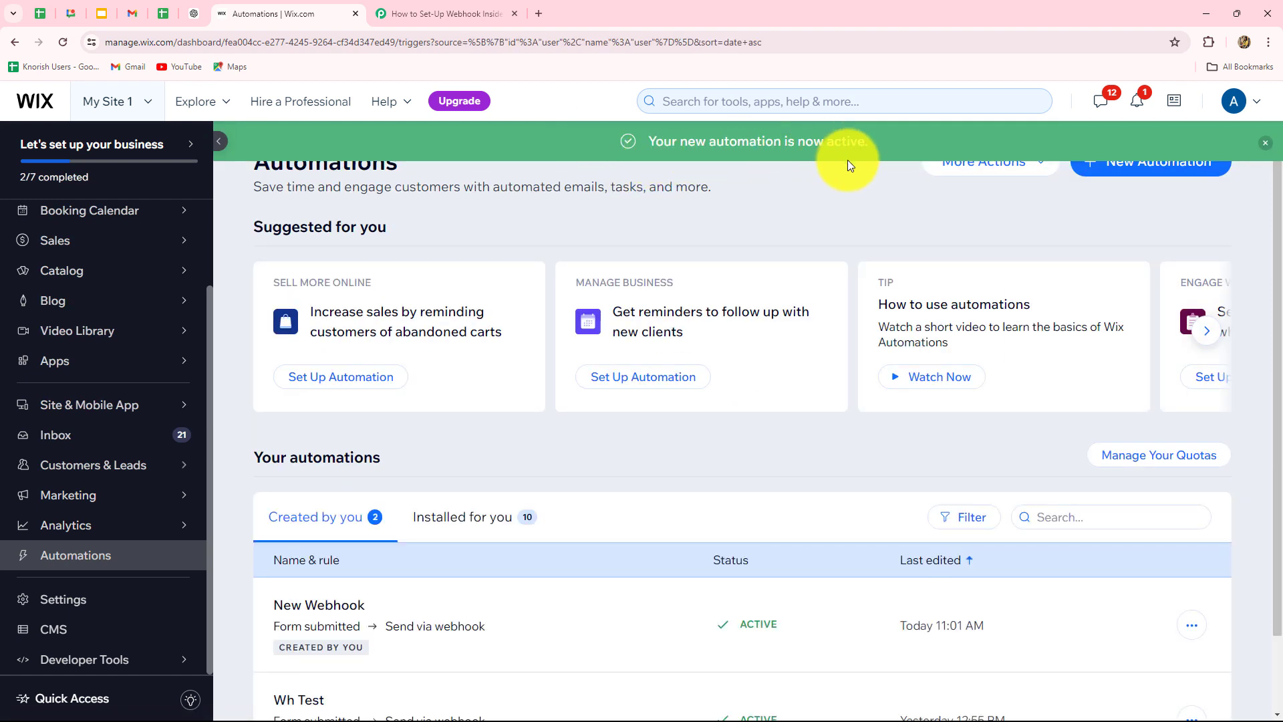
- Check the Pabbly workflow, then open Customers & Leads > Forms & Submissions in Wix
{"action": "scroll", "coordinate": [534, 468], "scroll_direction": "down", "scroll_amount": 1}
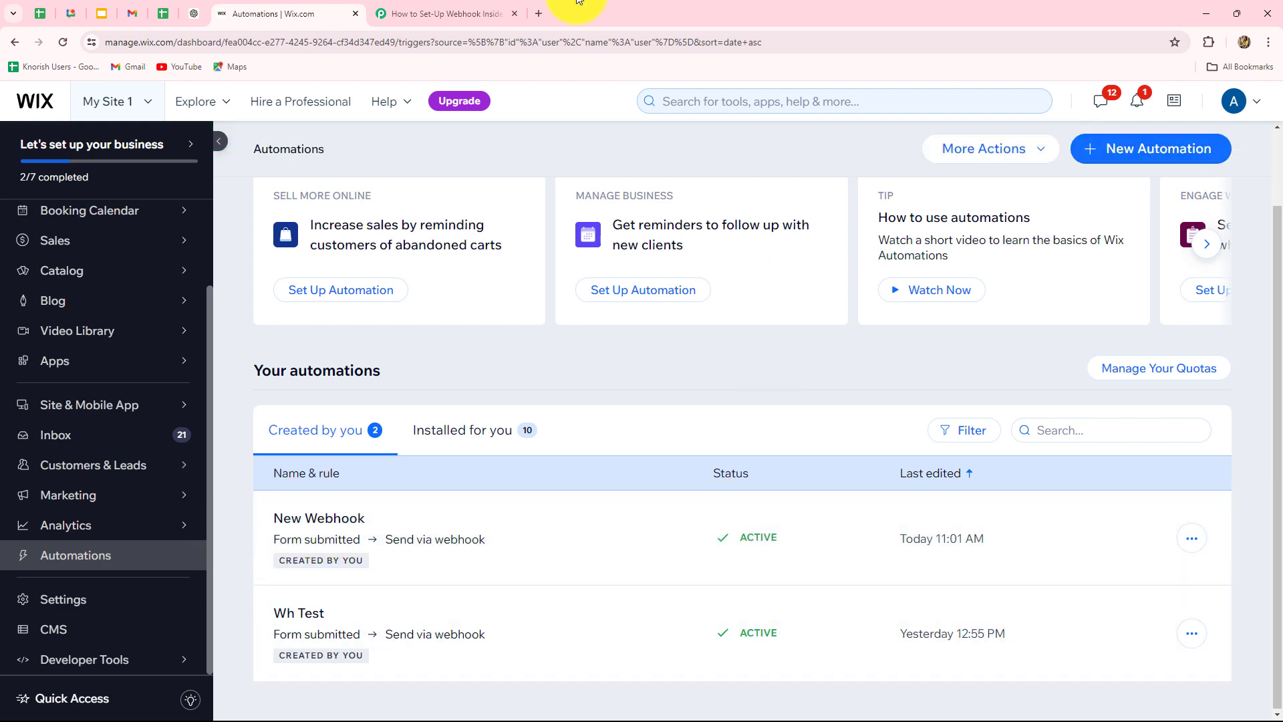
{"action": "left_click", "coordinate": [401, 9]}
{"action": "scroll", "coordinate": [628, 361], "scroll_direction": "down", "scroll_amount": 5}
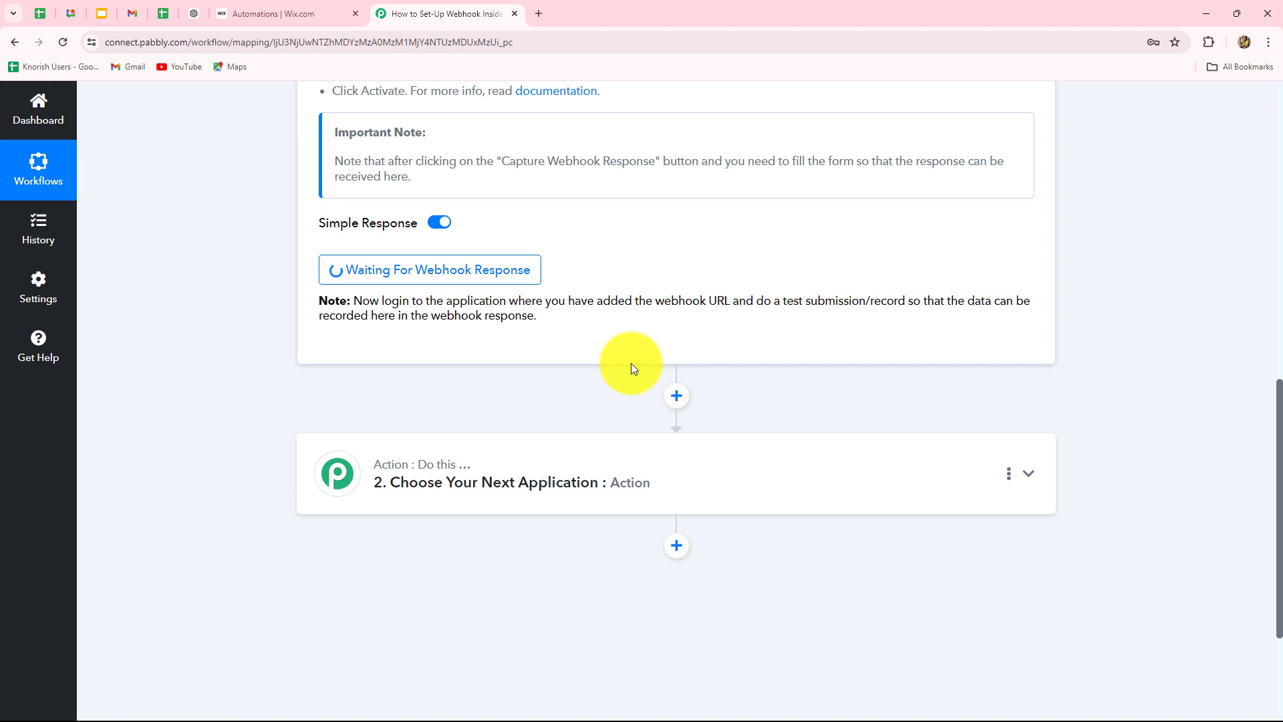
{"action": "scroll", "coordinate": [630, 363], "scroll_direction": "up", "scroll_amount": 6}
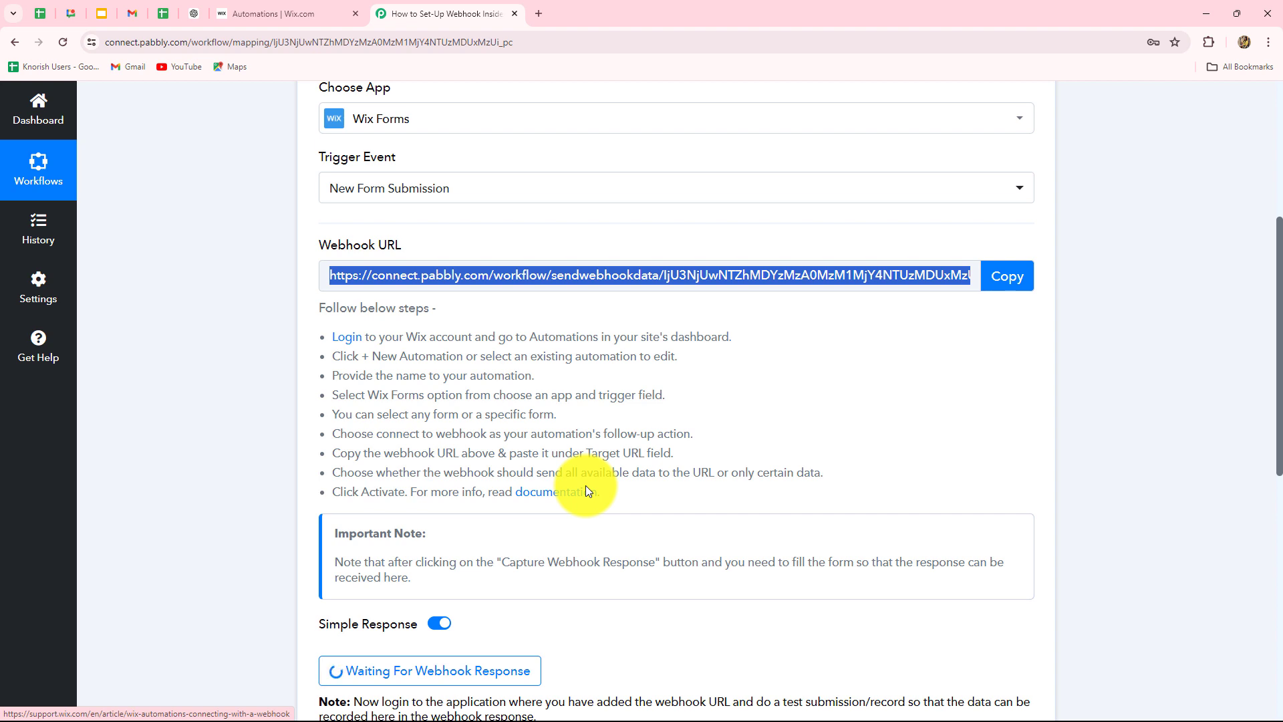
{"action": "left_click", "coordinate": [242, 11]}
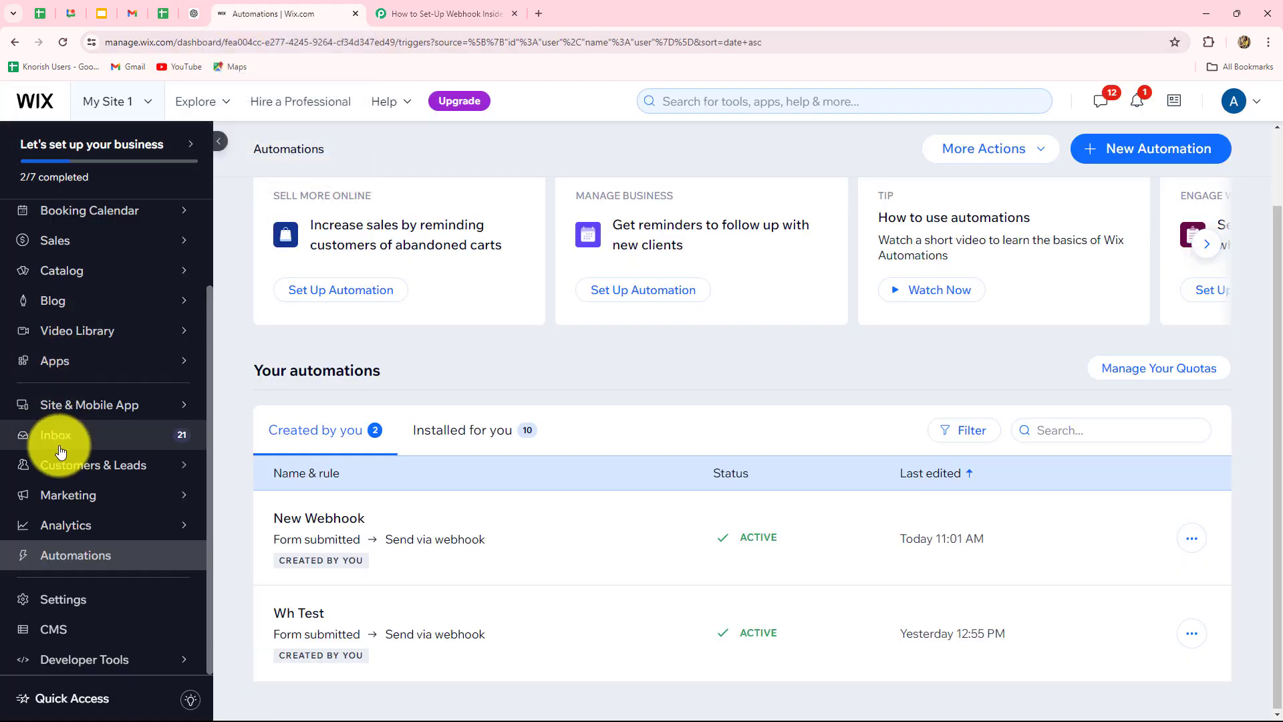
{"action": "mouse_move", "coordinate": [40, 471]}
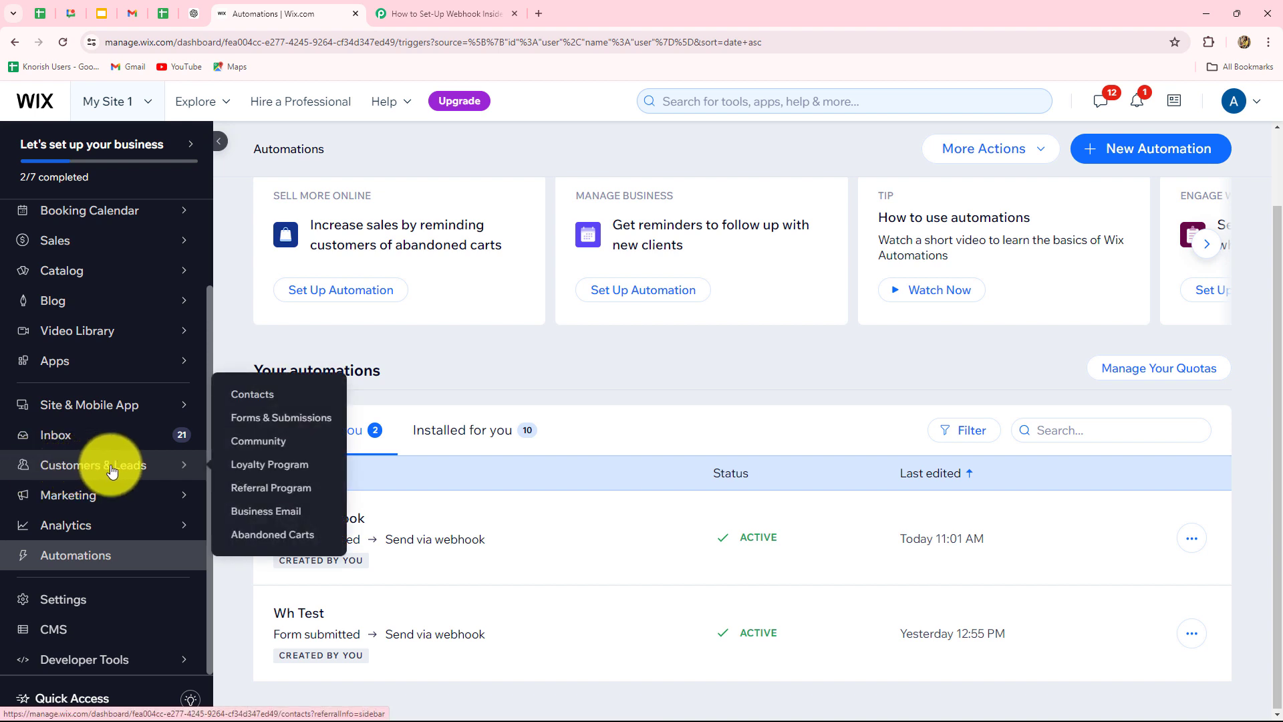
{"action": "left_click", "coordinate": [252, 420]}
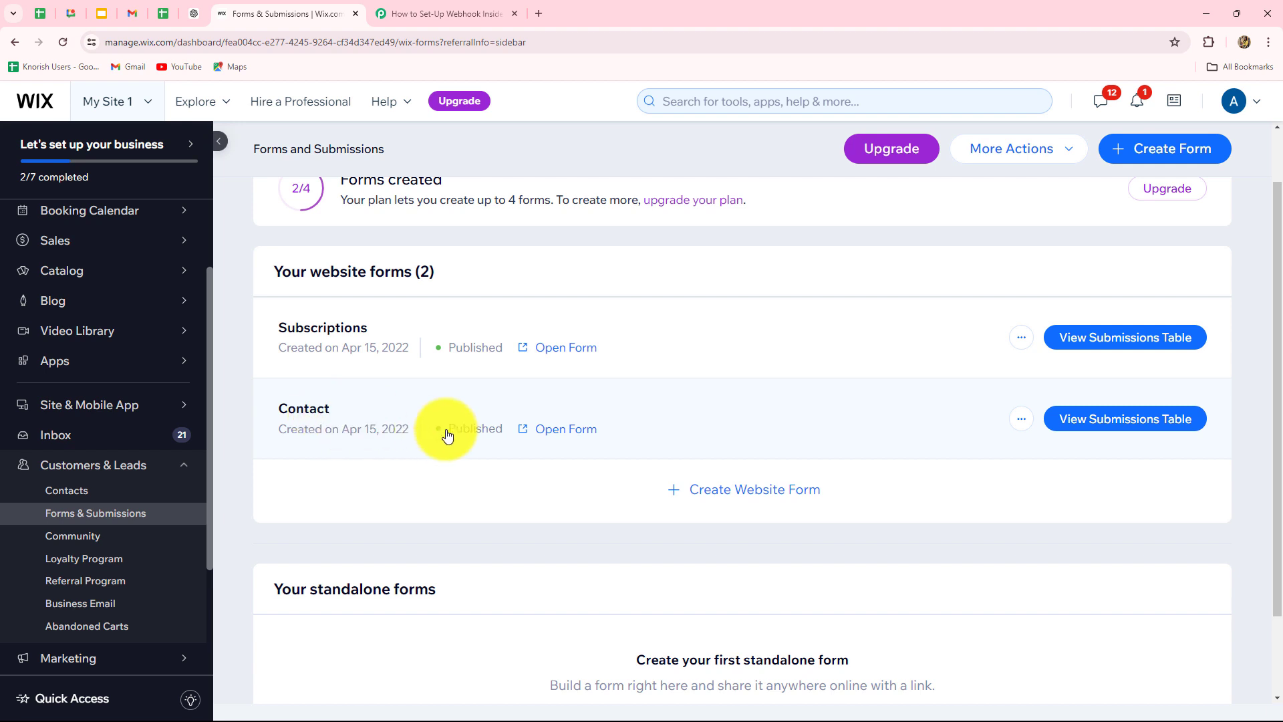
- Open the published Contact form on the live Wix site
{"action": "left_click", "coordinate": [562, 435]}
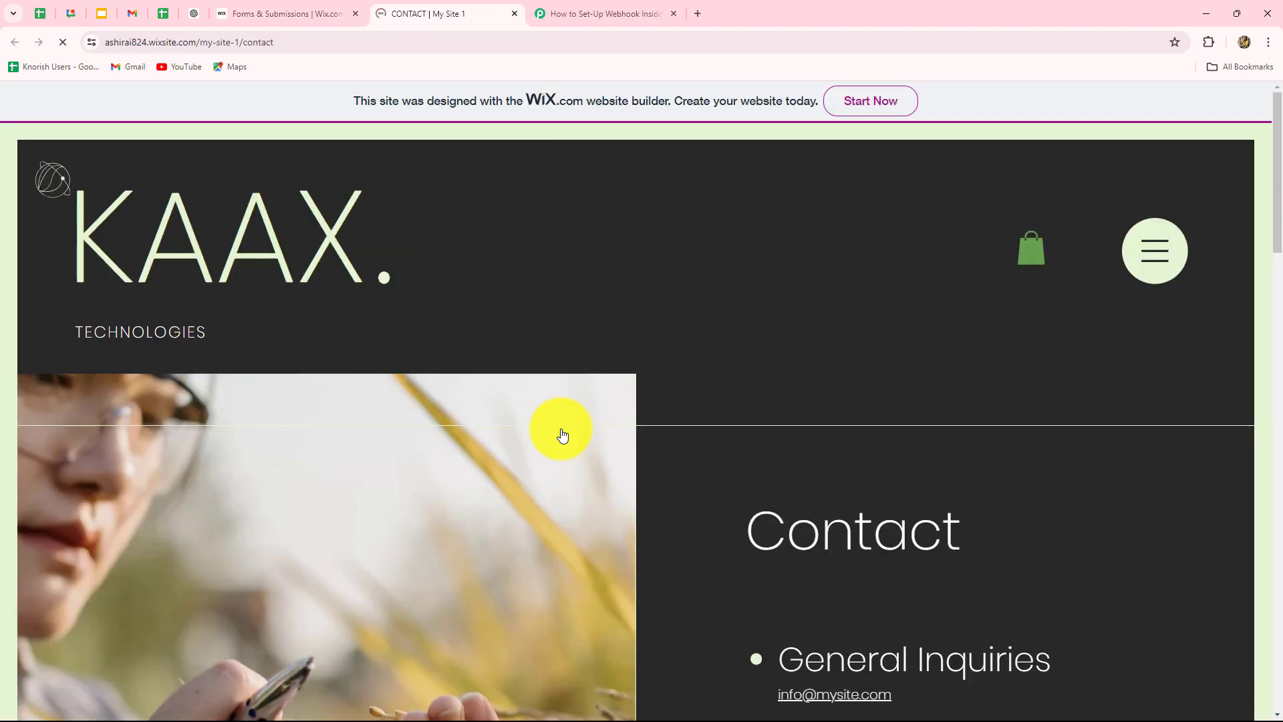
{"action": "scroll", "coordinate": [896, 495], "scroll_direction": "down", "scroll_amount": 5}
{"action": "scroll", "coordinate": [893, 509], "scroll_direction": "up", "scroll_amount": 4}
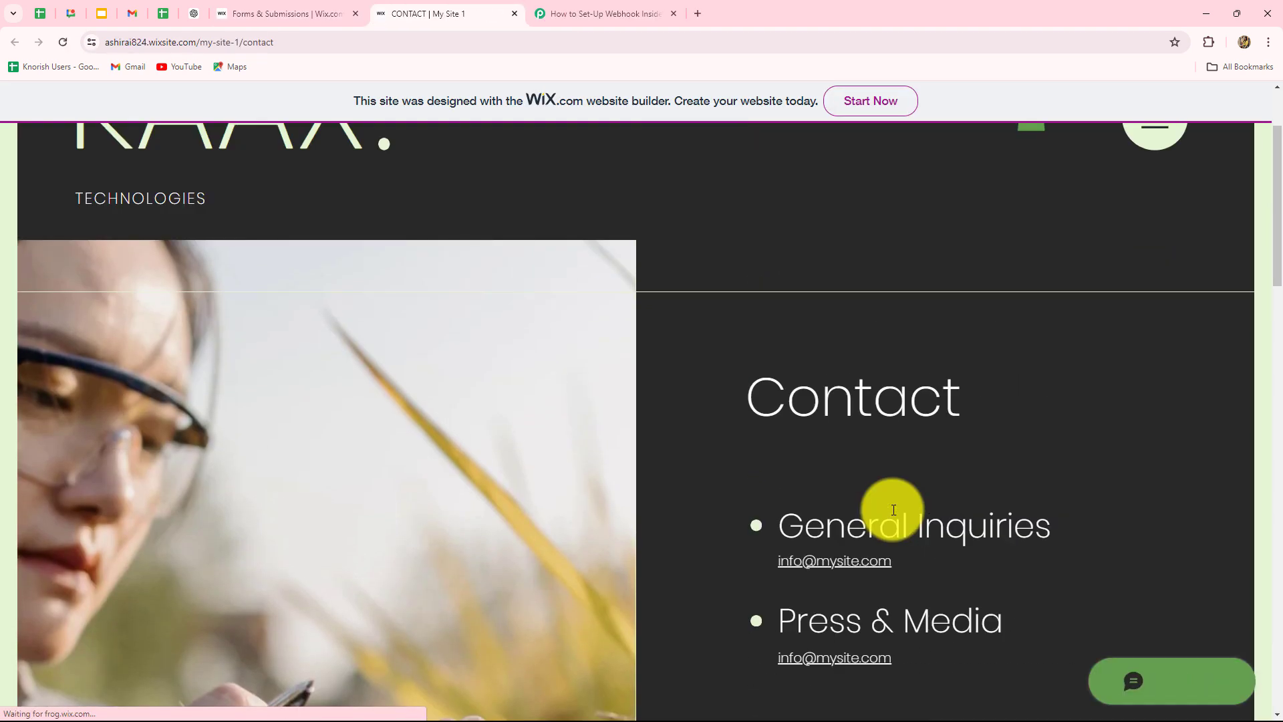
{"action": "scroll", "coordinate": [703, 511], "scroll_direction": "down", "scroll_amount": 10}
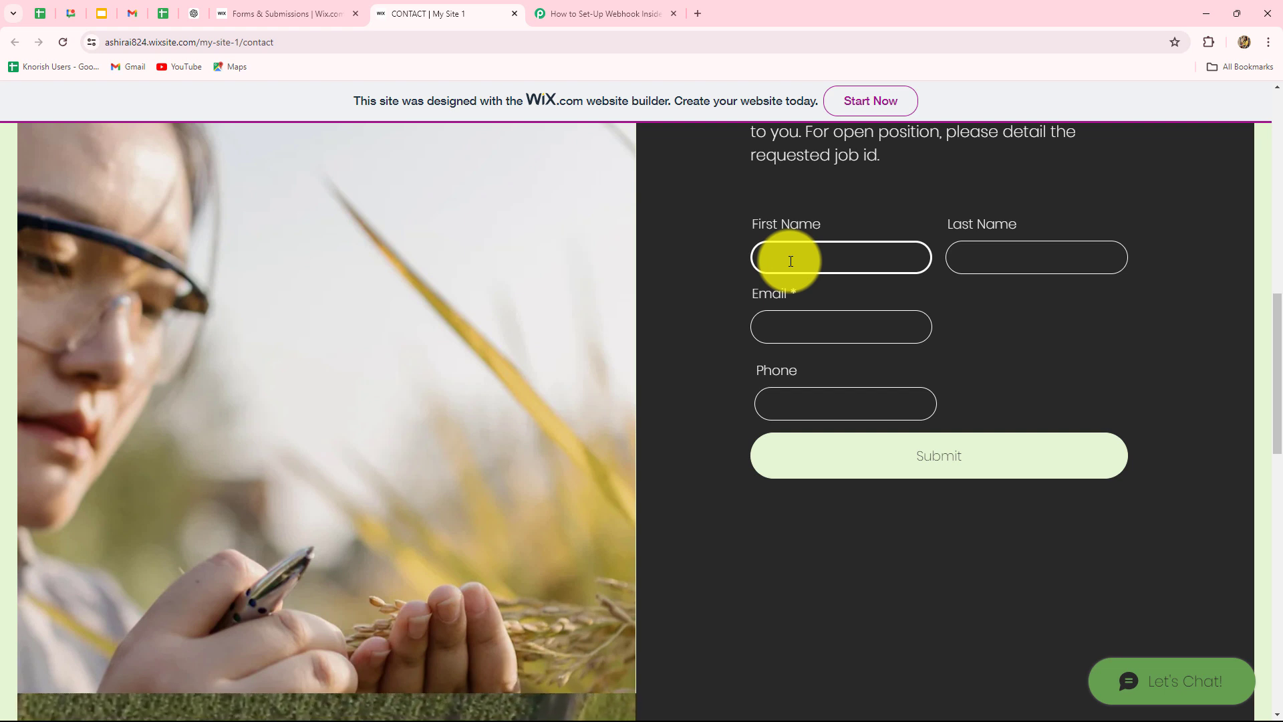
- Enter a test contact's first name, last name, e-mail and phone number, then submit
{"action": "type", "text": "Dummy"}
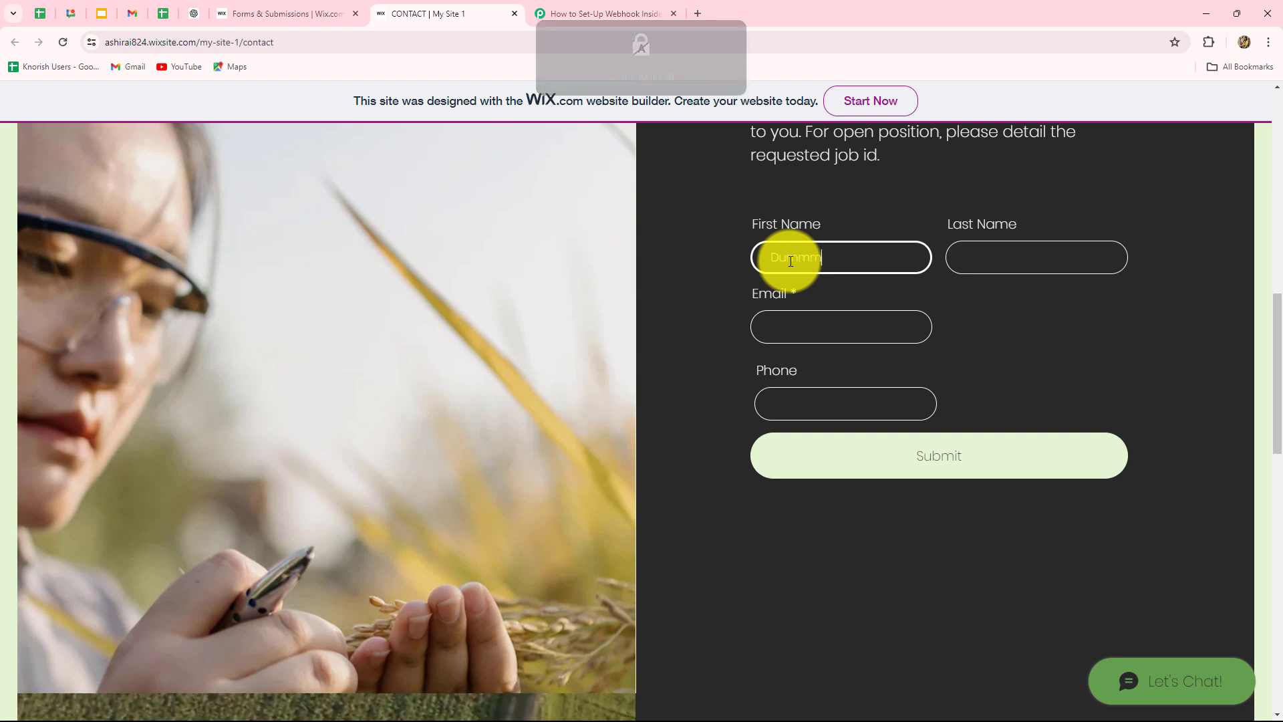
{"action": "left_click", "coordinate": [988, 246]}
{"action": "type", "text": "Lead"}
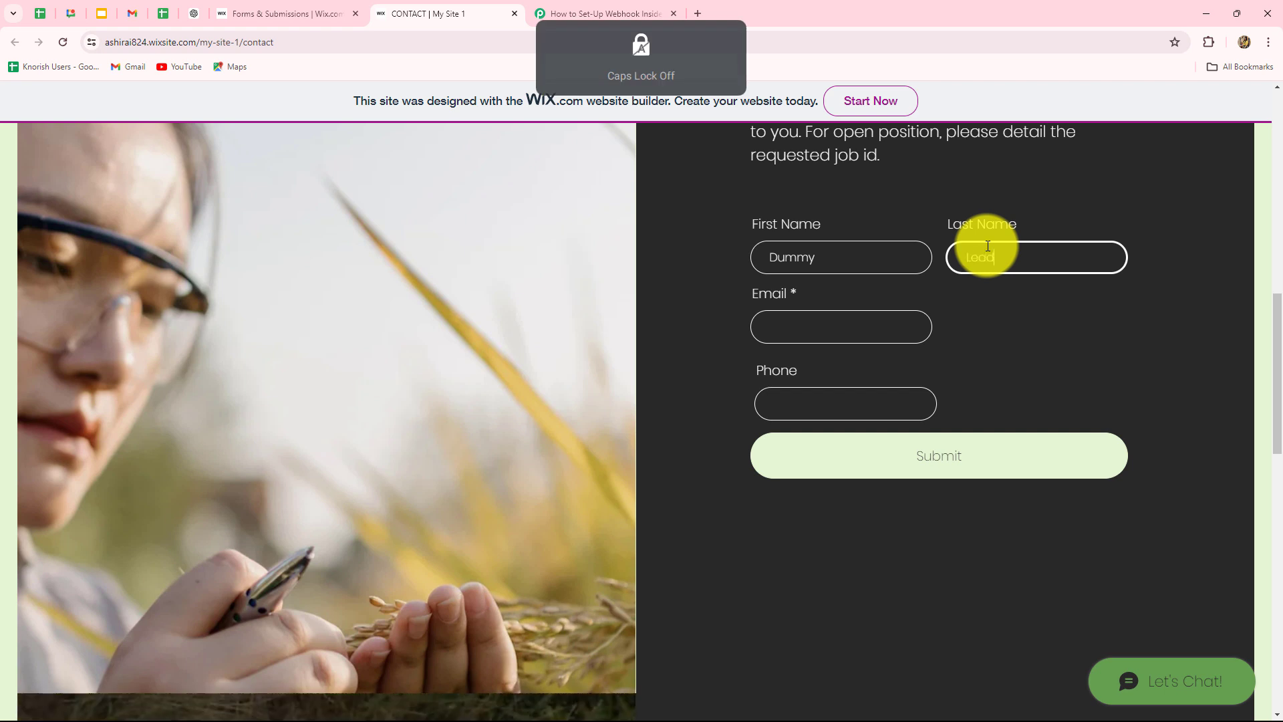
{"action": "left_click", "coordinate": [844, 325]}
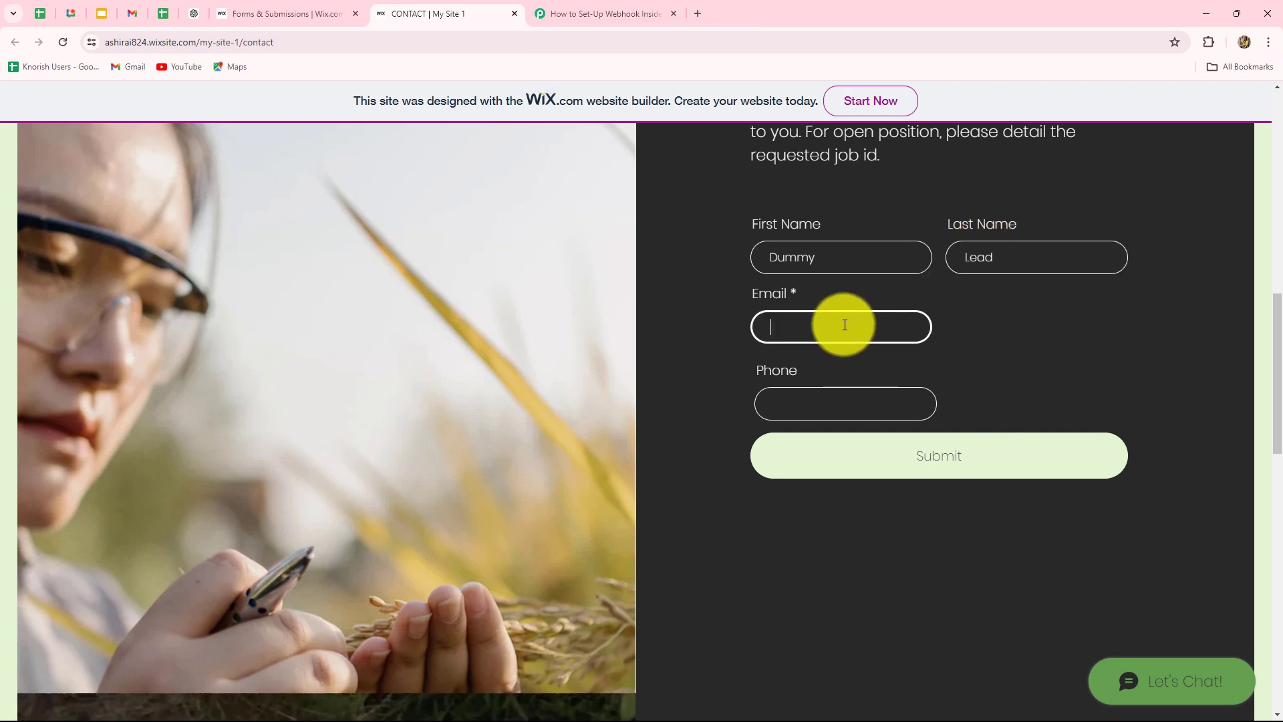
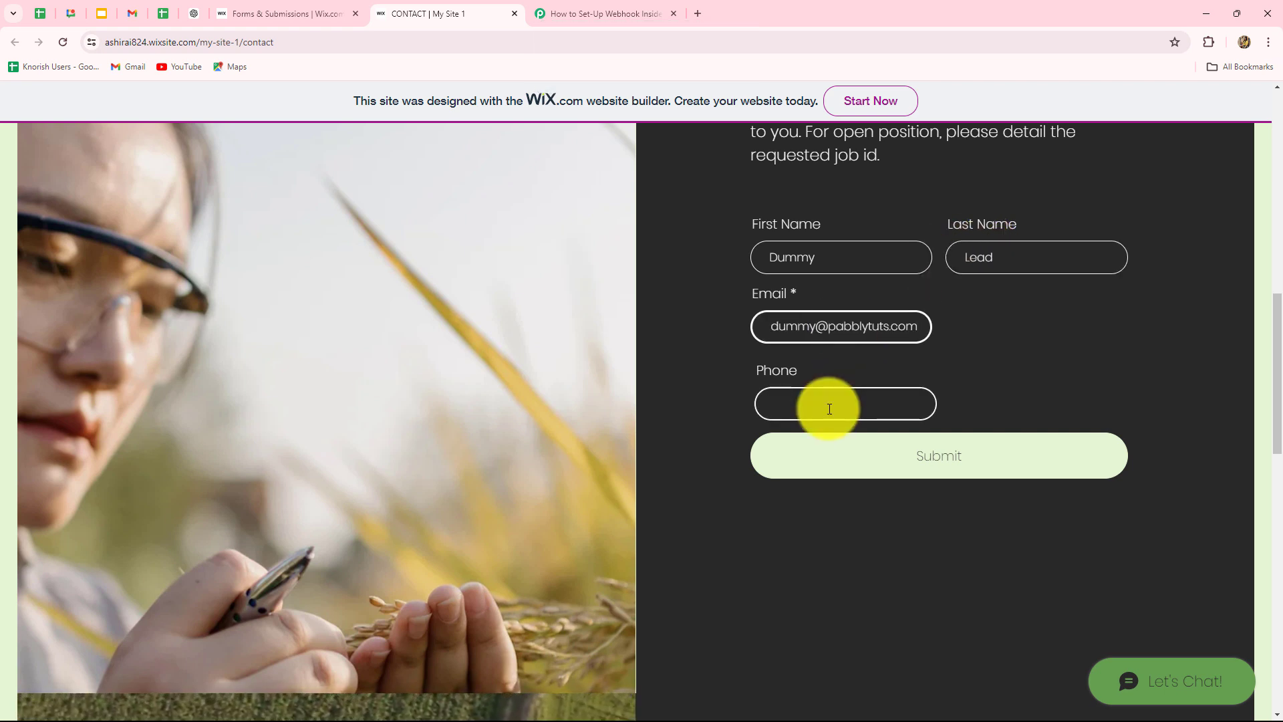
{"action": "left_click", "coordinate": [829, 409]}
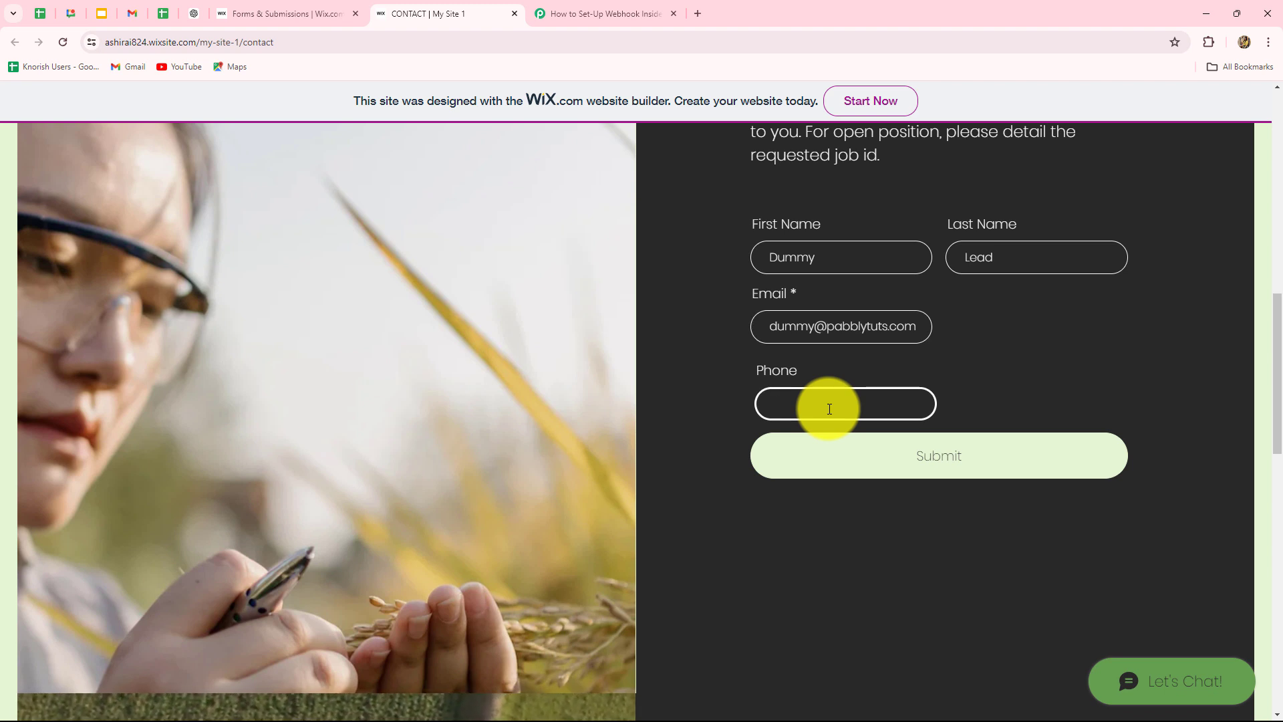
{"action": "type", "text": "9999999999"}
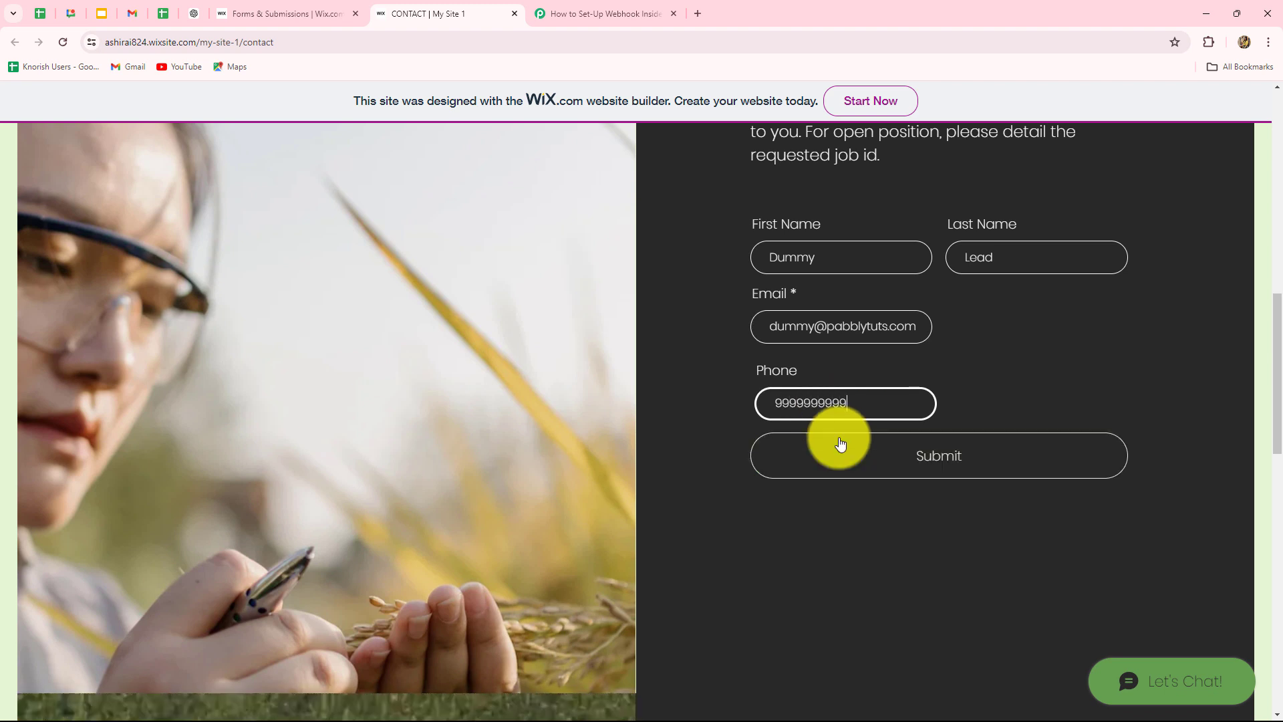
{"action": "left_click", "coordinate": [839, 445]}
{"action": "scroll", "coordinate": [715, 636], "scroll_direction": "up", "scroll_amount": 8}
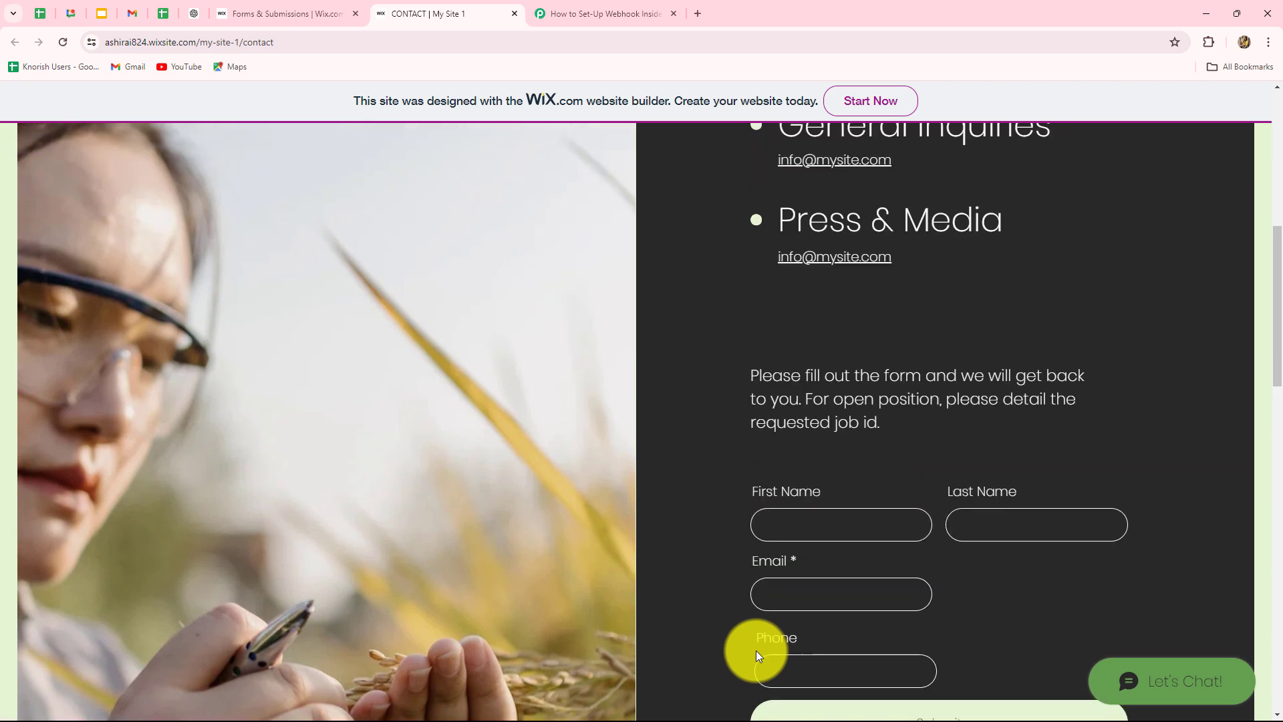
- In the Pabbly response, highlight the received SubmissionTime and FormType 'Basic Form' values
{"action": "left_click", "coordinate": [608, 12]}
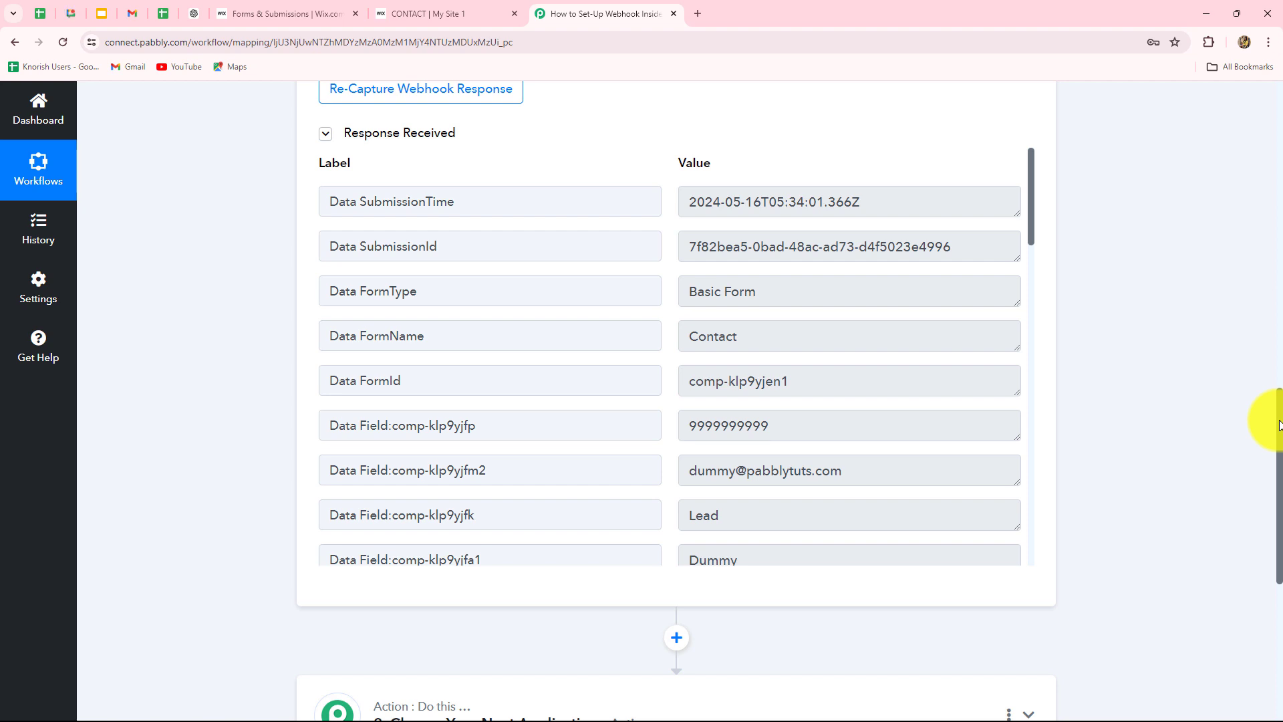
{"action": "scroll", "coordinate": [899, 368], "scroll_direction": "down", "scroll_amount": 9}
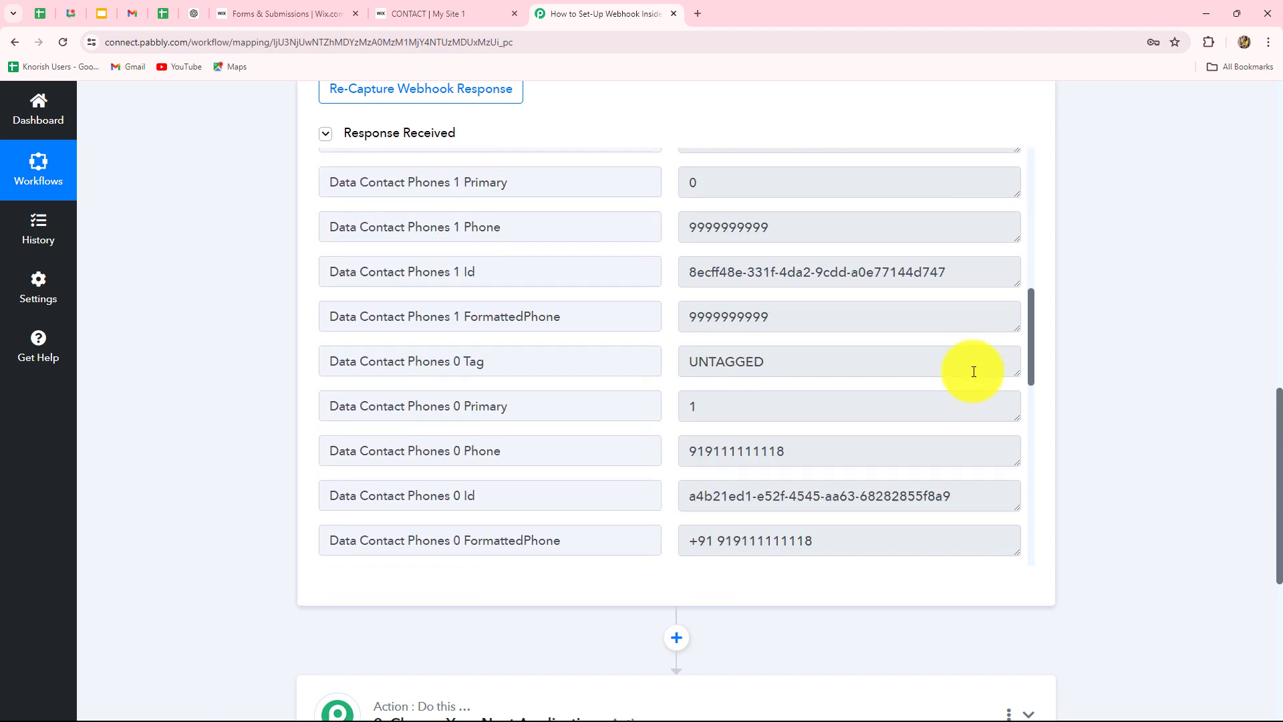
{"action": "scroll", "coordinate": [899, 368], "scroll_direction": "up", "scroll_amount": 9}
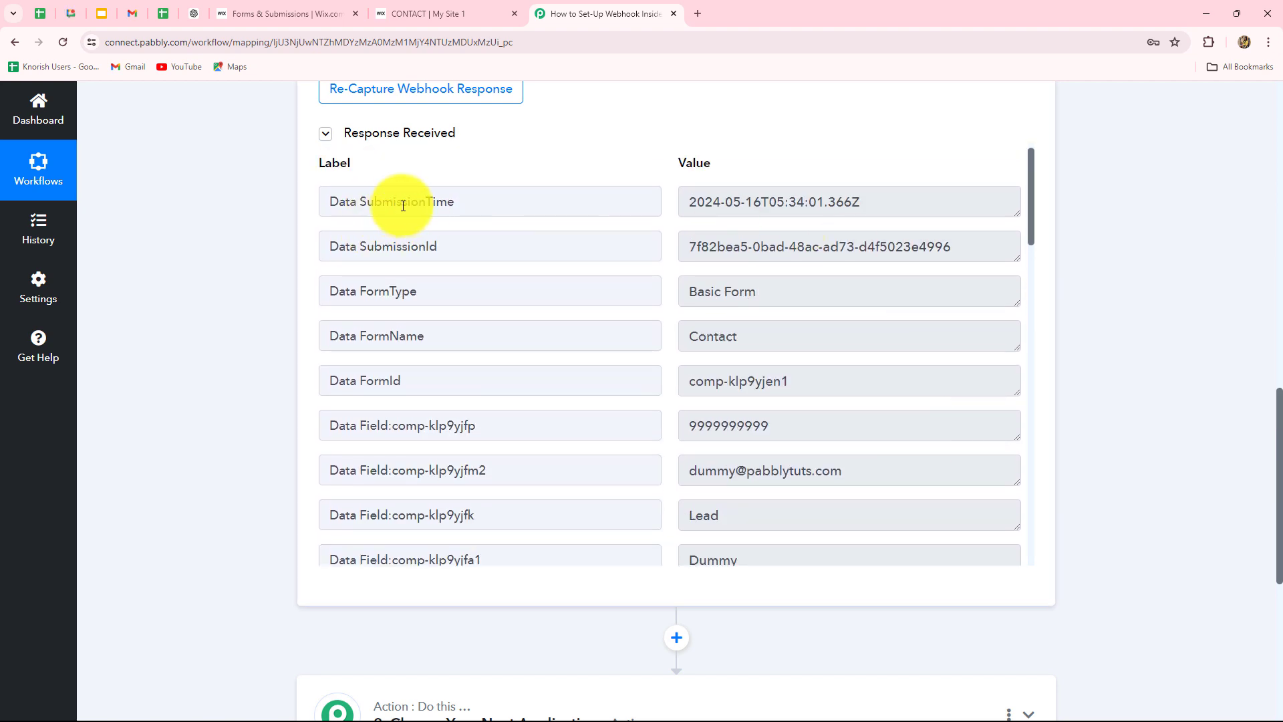
{"action": "left_click_drag", "start_coordinate": [695, 200], "coordinate": [899, 209]}
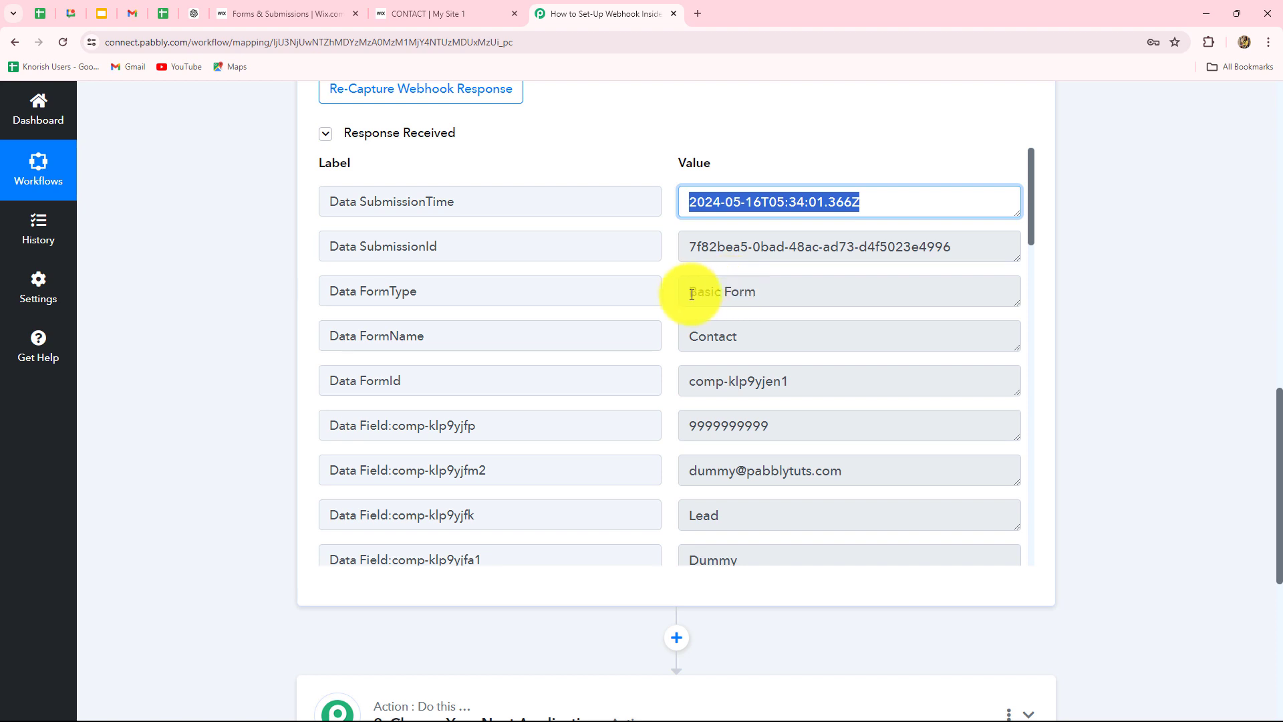
{"action": "left_click_drag", "start_coordinate": [687, 290], "coordinate": [619, 338]}
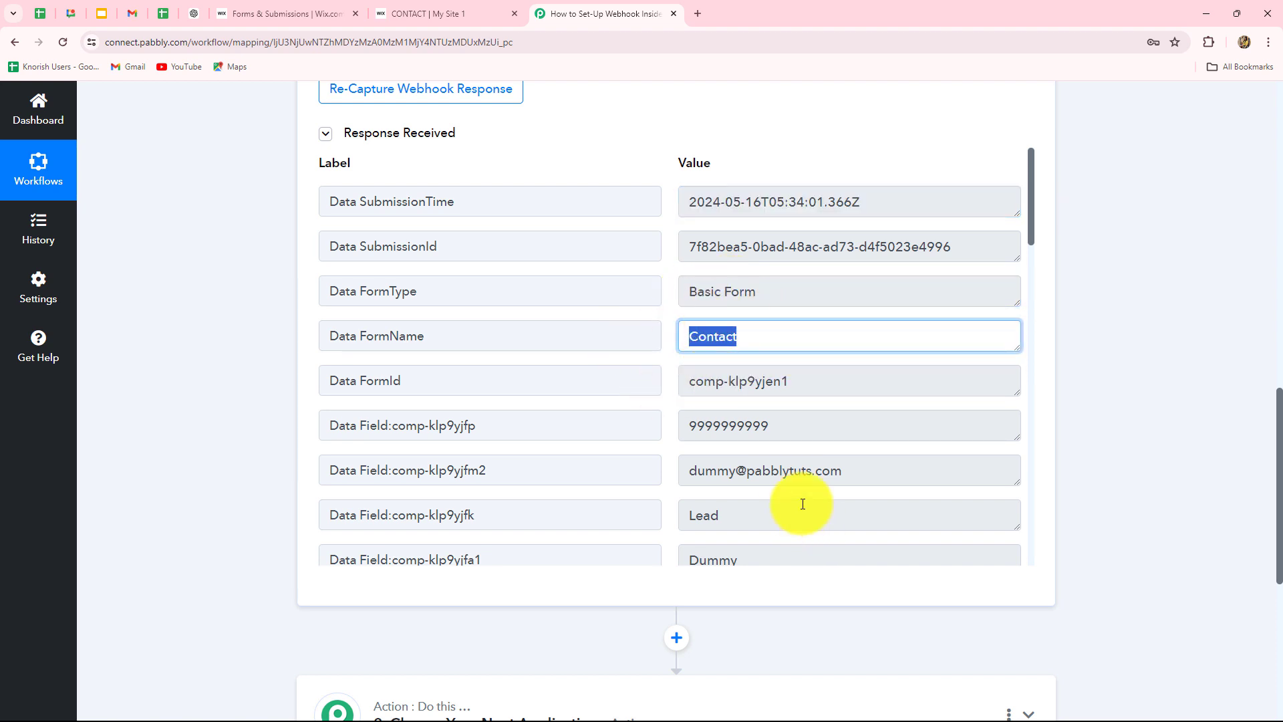
- Scroll through the received response and highlight the submitted phone value
{"action": "scroll", "coordinate": [733, 501], "scroll_direction": "down", "scroll_amount": 3}
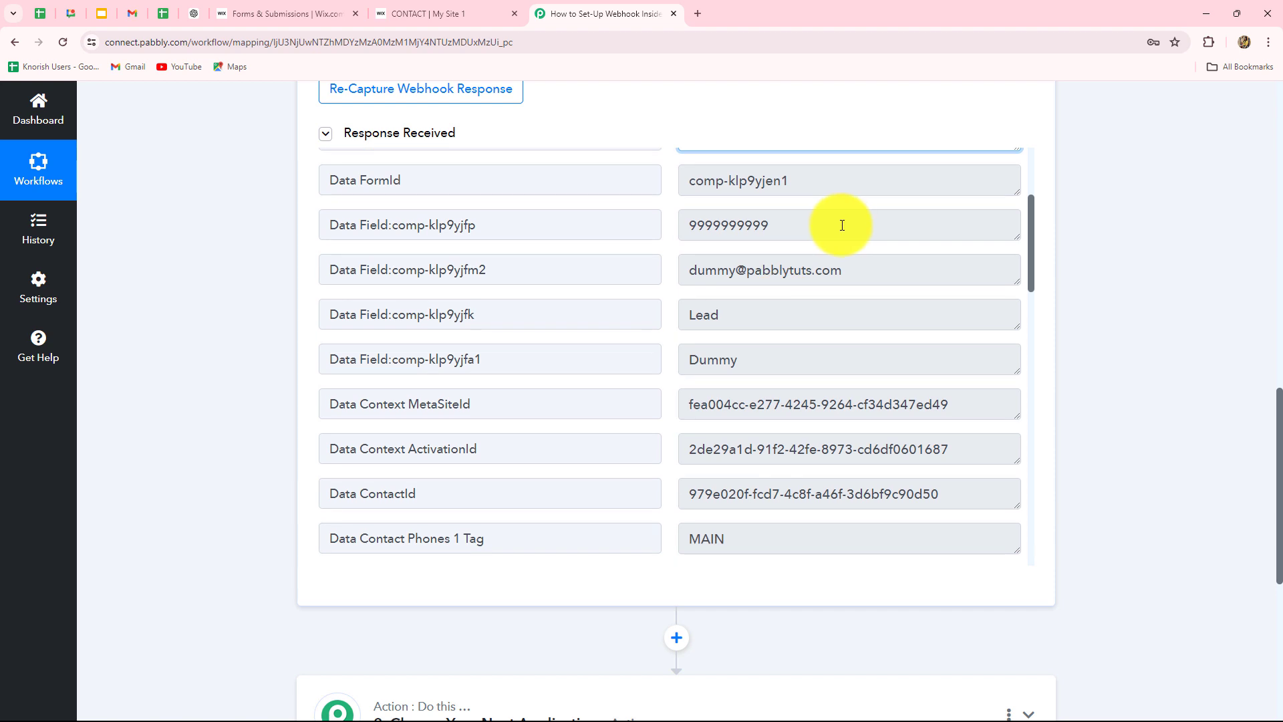
{"action": "left_click_drag", "start_coordinate": [842, 225], "coordinate": [648, 229]}
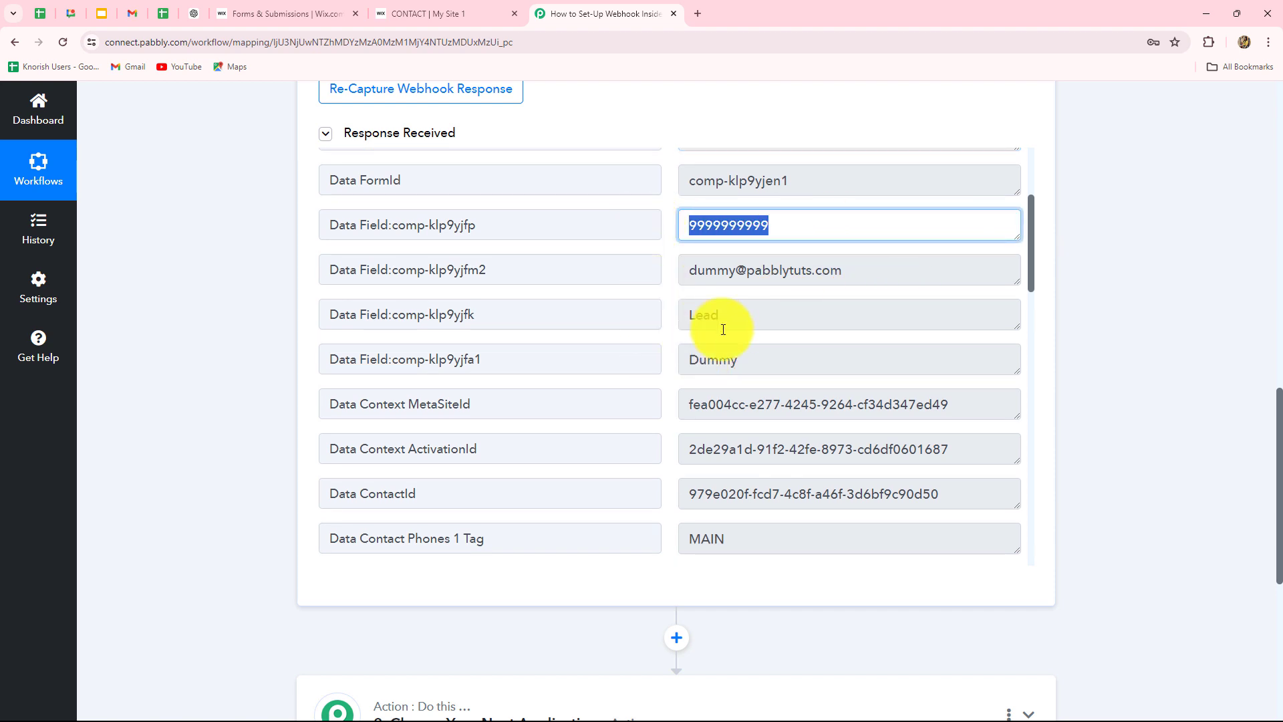
{"action": "scroll", "coordinate": [816, 476], "scroll_direction": "down", "scroll_amount": 8}
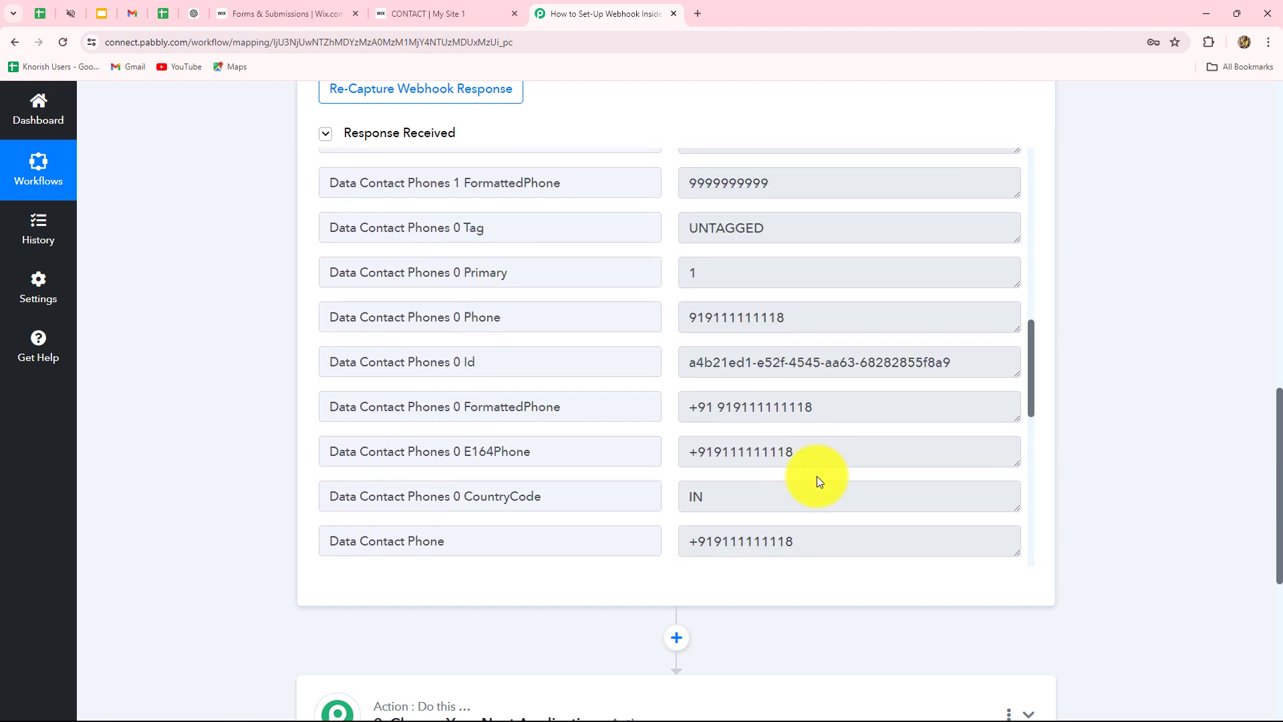
{"action": "scroll", "coordinate": [819, 481], "scroll_direction": "down", "scroll_amount": 8}
{"action": "scroll", "coordinate": [818, 478], "scroll_direction": "up", "scroll_amount": 16}
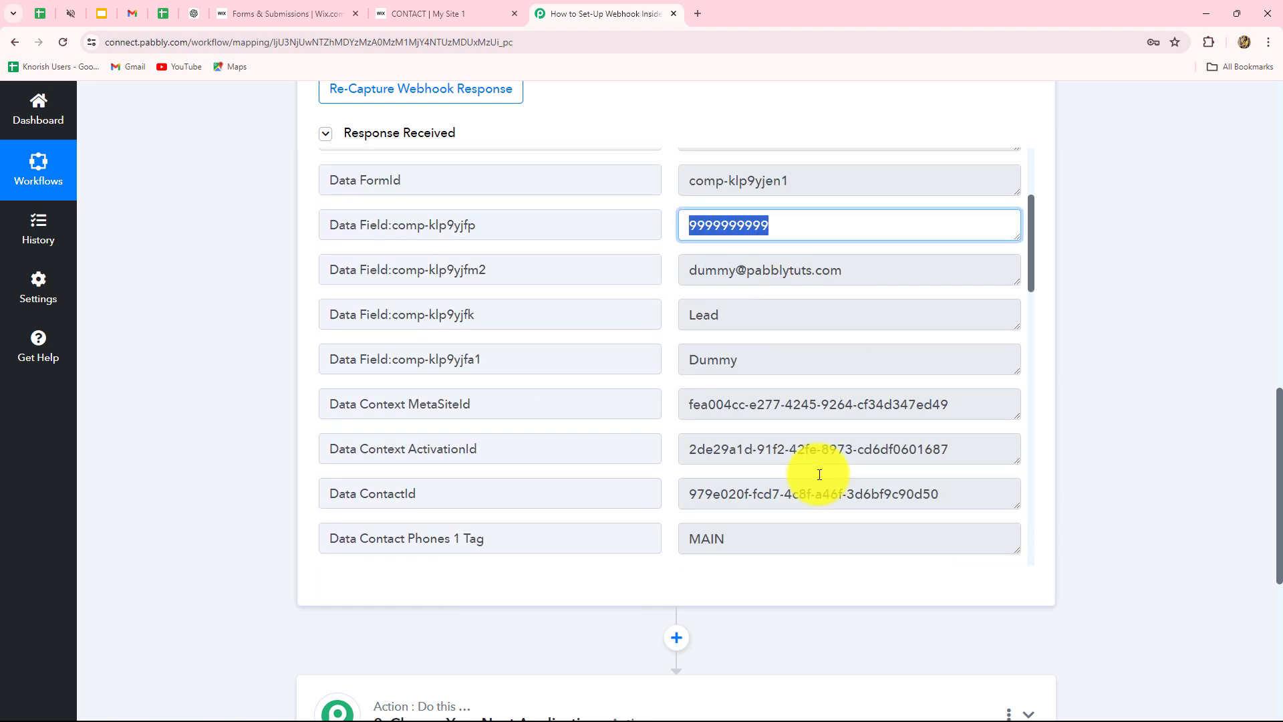
{"action": "scroll", "coordinate": [819, 475], "scroll_direction": "up", "scroll_amount": 3}
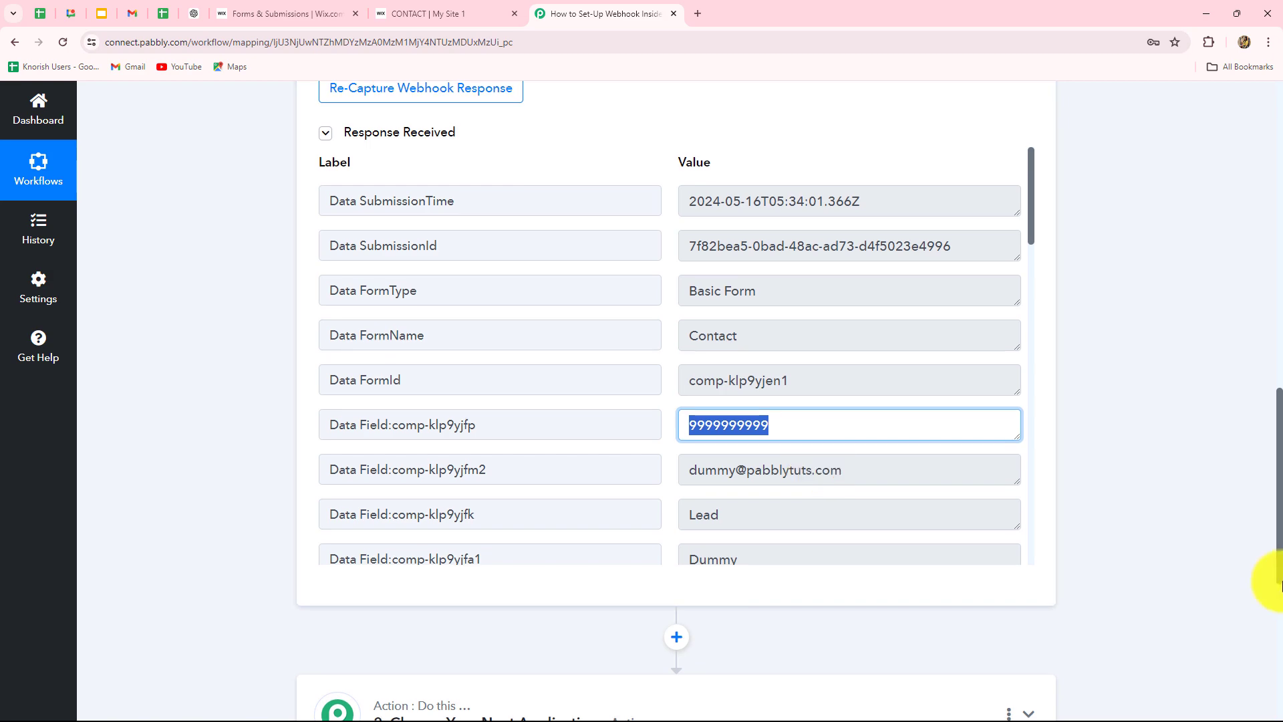
{"action": "scroll", "coordinate": [1269, 581], "scroll_direction": "down", "scroll_amount": 4}
{"action": "scroll", "coordinate": [1276, 583], "scroll_direction": "up", "scroll_amount": 9}
{"action": "scroll", "coordinate": [1263, 534], "scroll_direction": "up", "scroll_amount": 10}
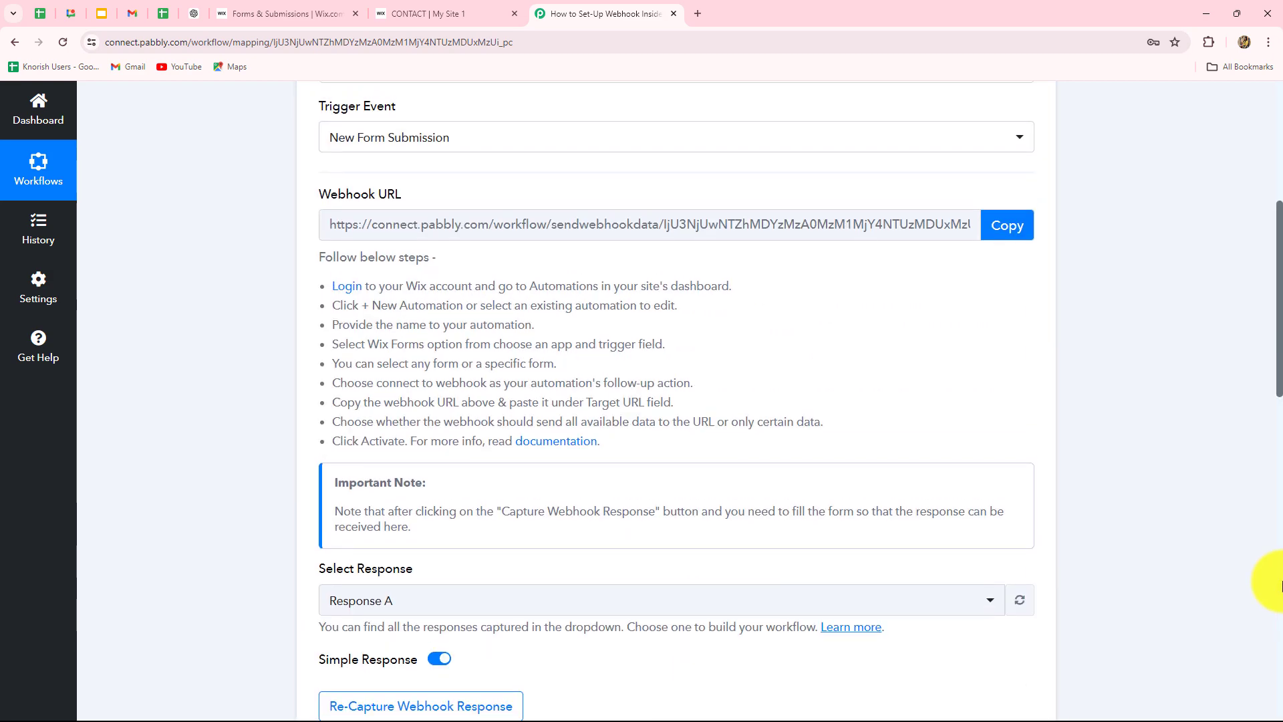
{"action": "scroll", "coordinate": [767, 587], "scroll_direction": "down", "scroll_amount": 4}
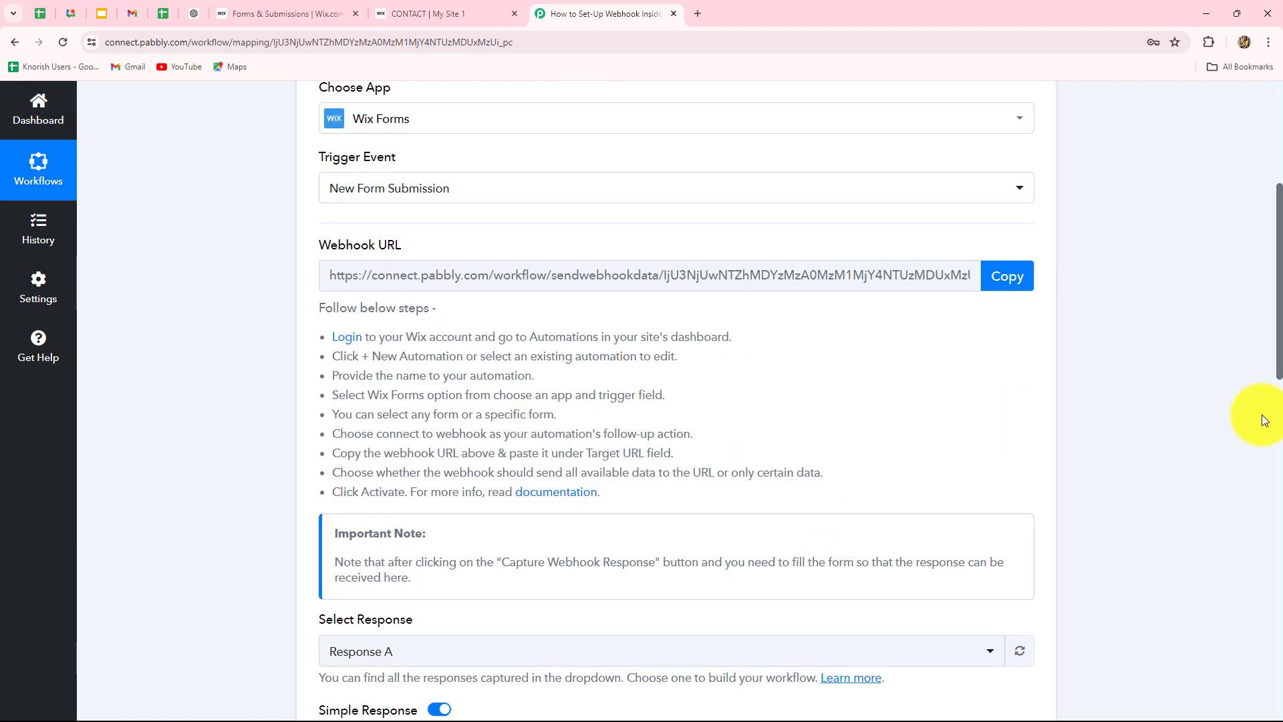
{"action": "scroll", "coordinate": [1263, 415], "scroll_direction": "down", "scroll_amount": 10}
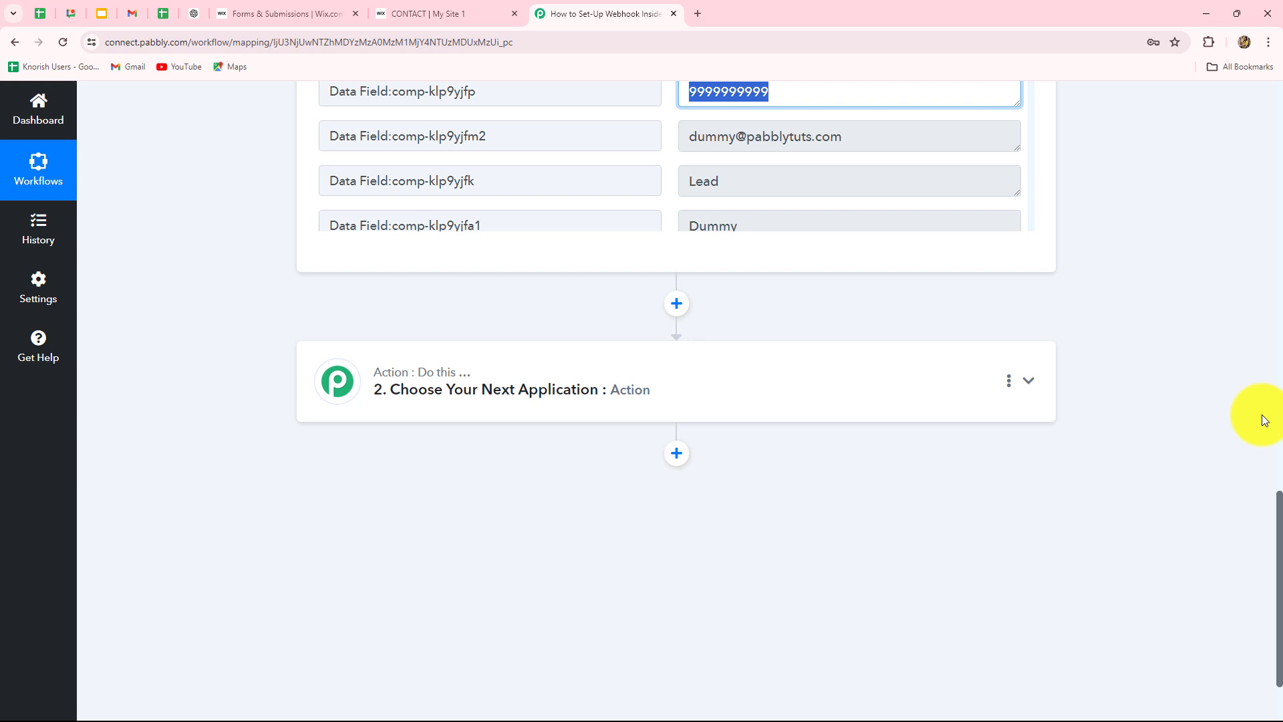
{"action": "scroll", "coordinate": [1268, 550], "scroll_direction": "up", "scroll_amount": 15}
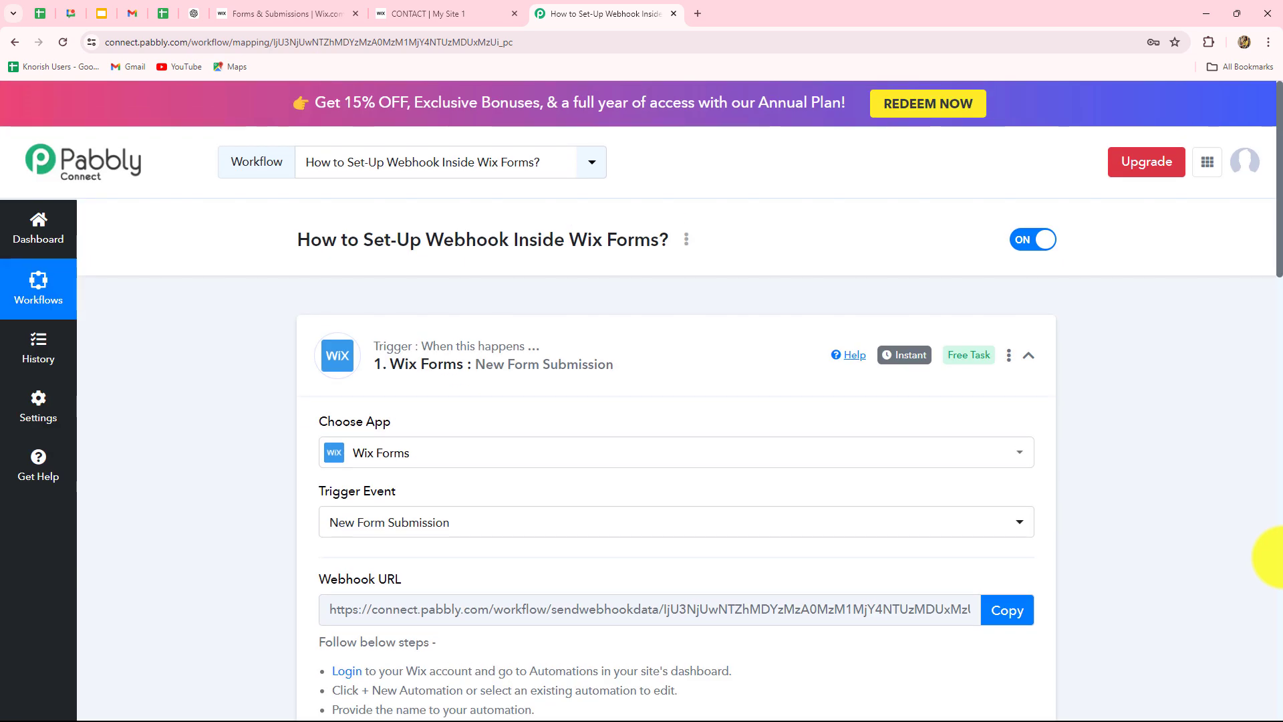
{"action": "scroll", "coordinate": [1270, 557], "scroll_direction": "down", "scroll_amount": 3}
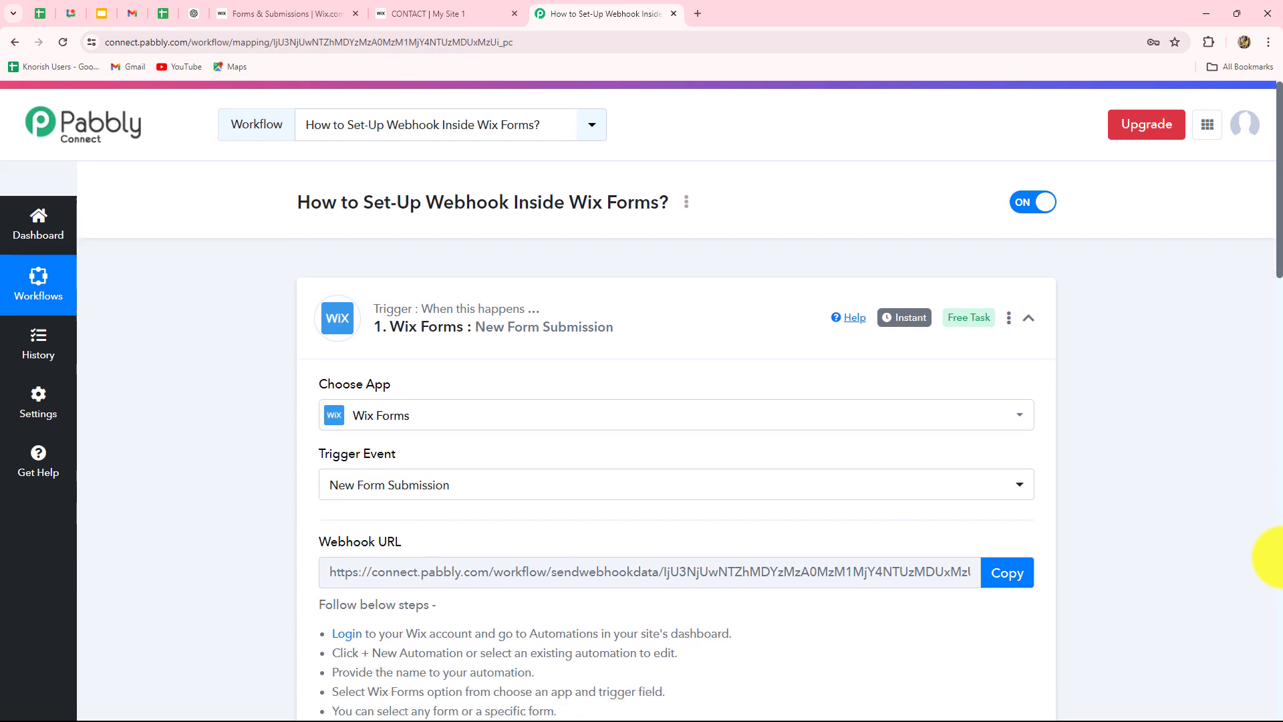